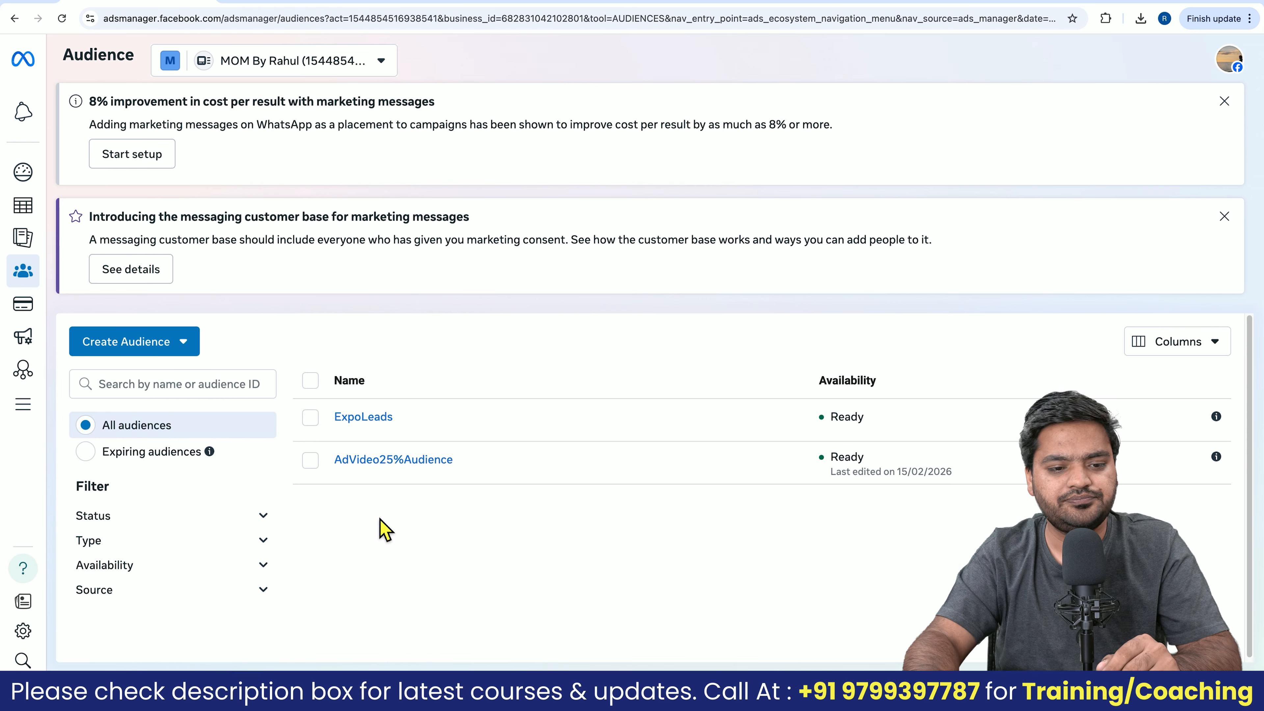
Start a new custom audience with the Instagram account as its Meta source
left_click(145, 352)
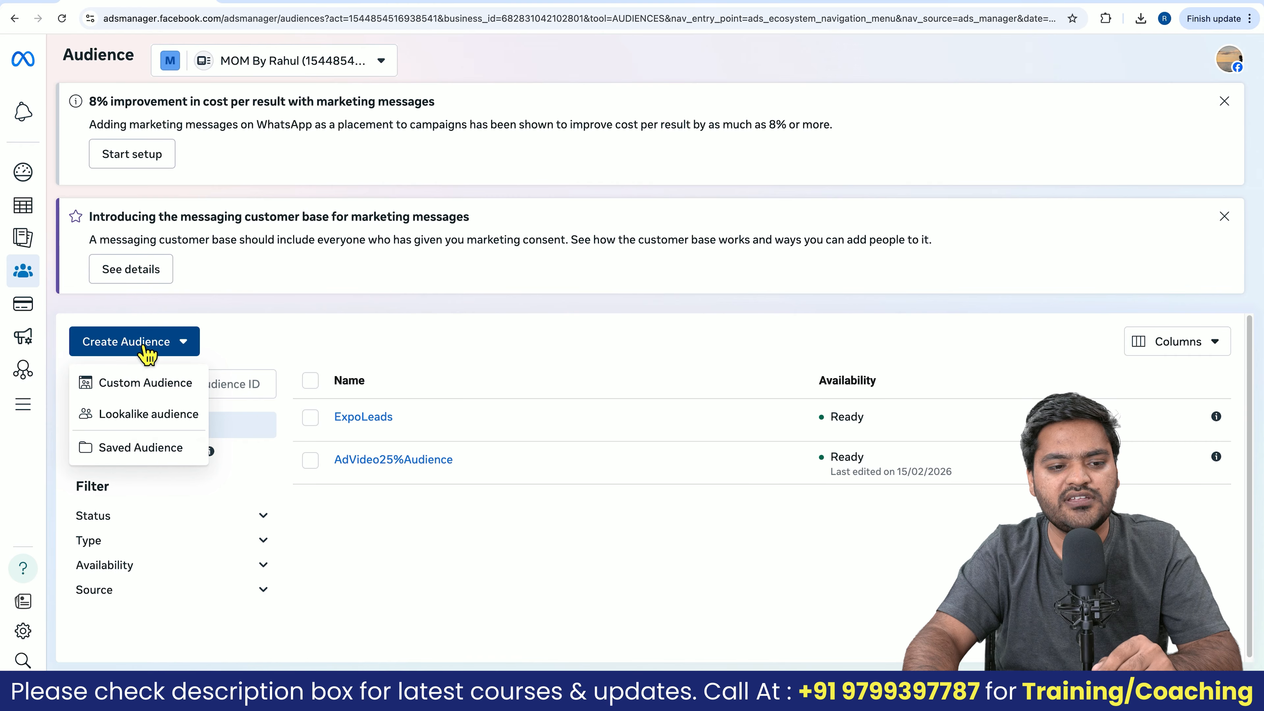
left_click(145, 388)
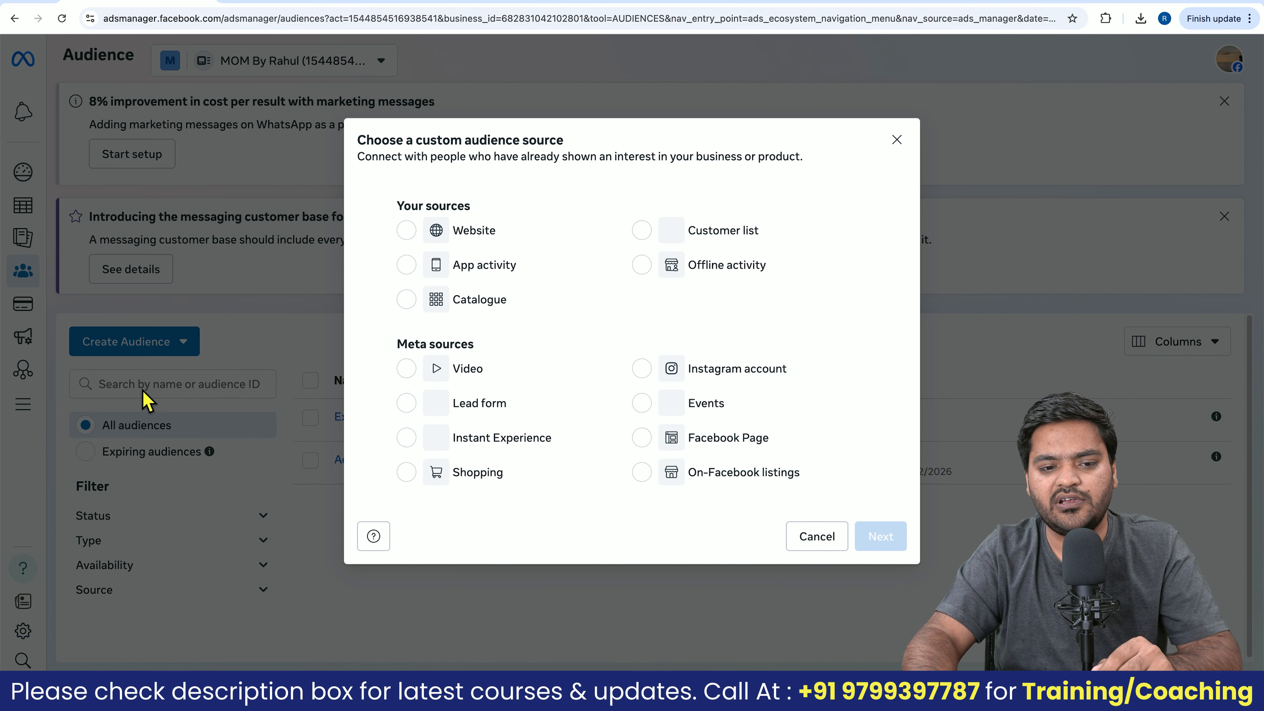
left_click_drag(408, 355, 468, 354)
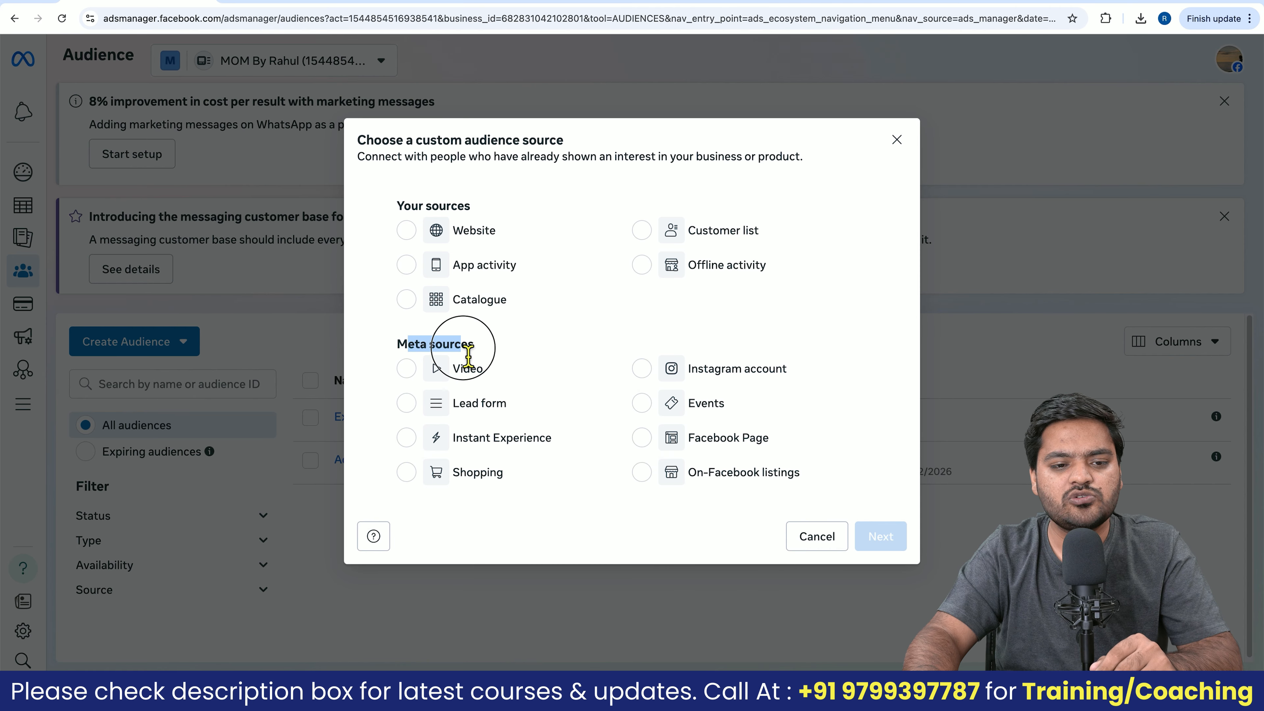
left_click(752, 384)
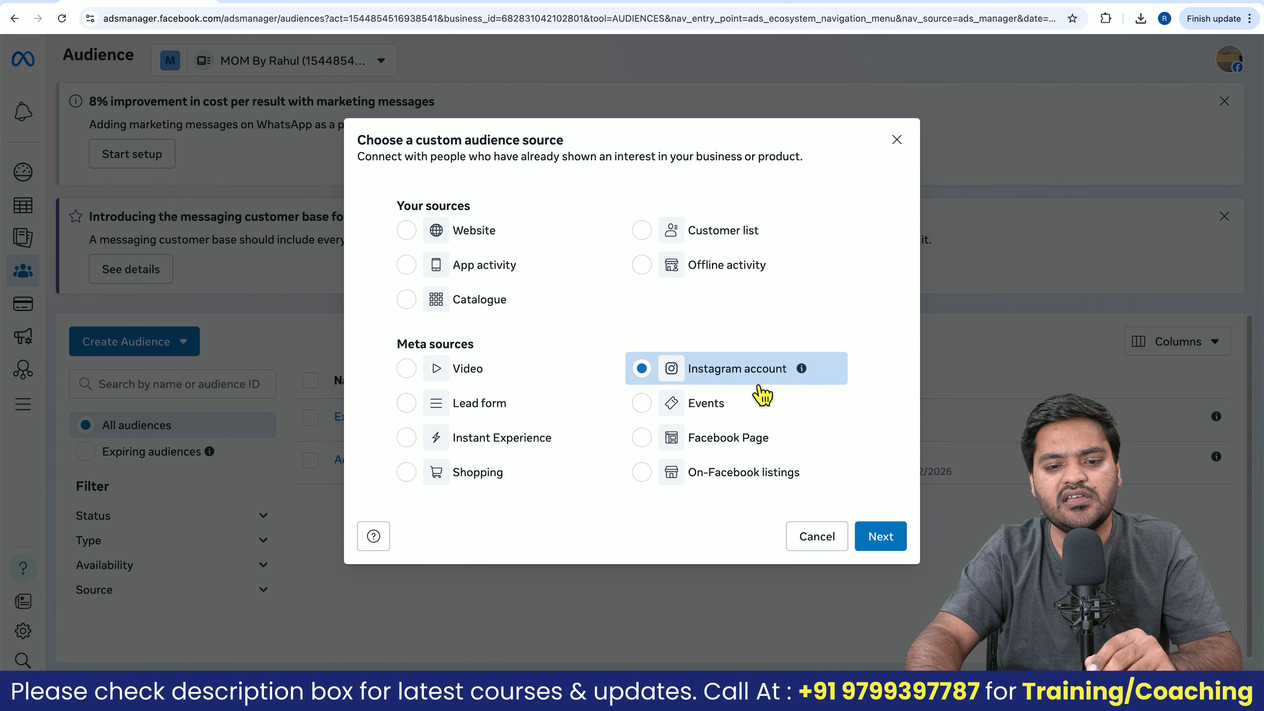
left_click(895, 547)
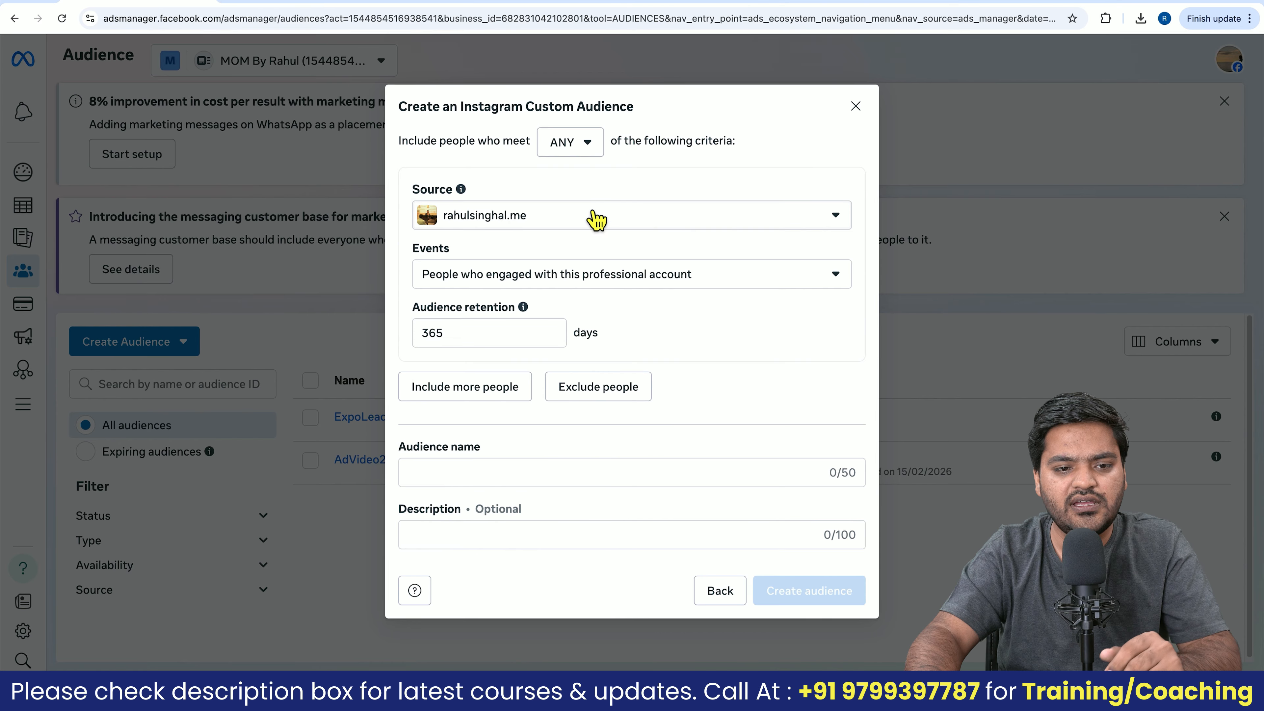
Set the inclusion rule to cover people who meet ANY of the criteria
left_click_drag(406, 147, 520, 145)
left_click(597, 151)
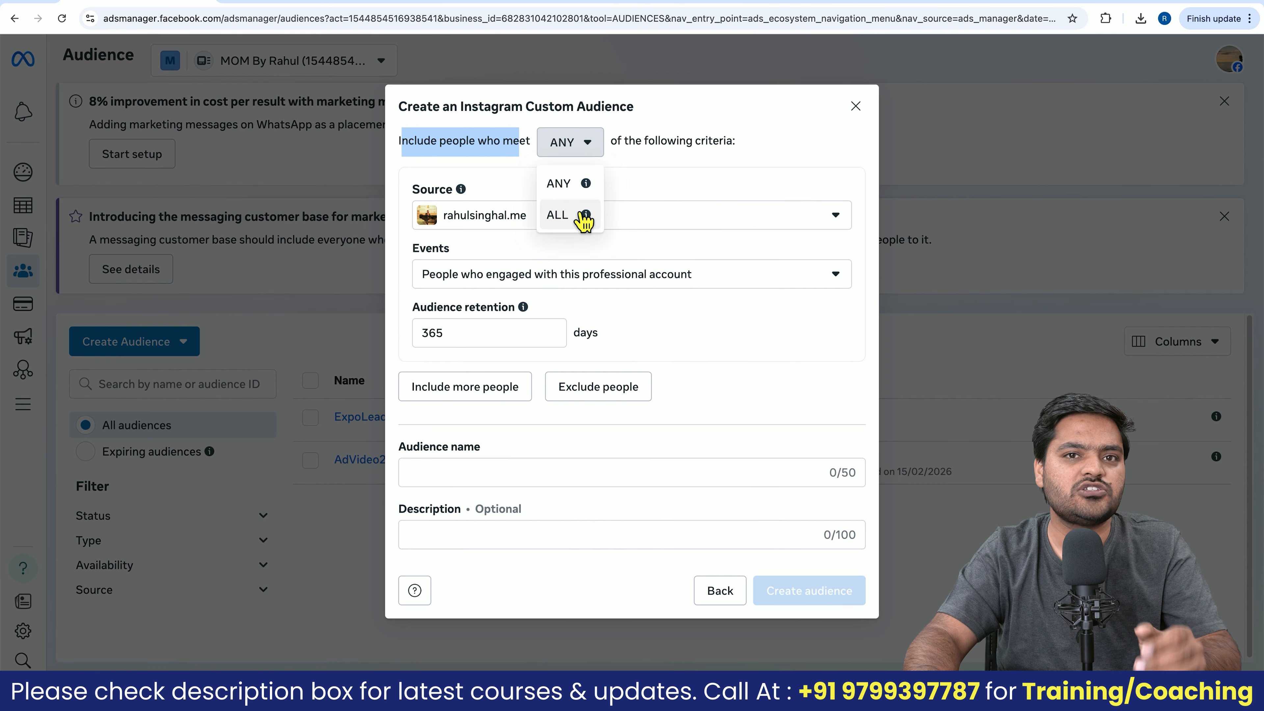
left_click(573, 191)
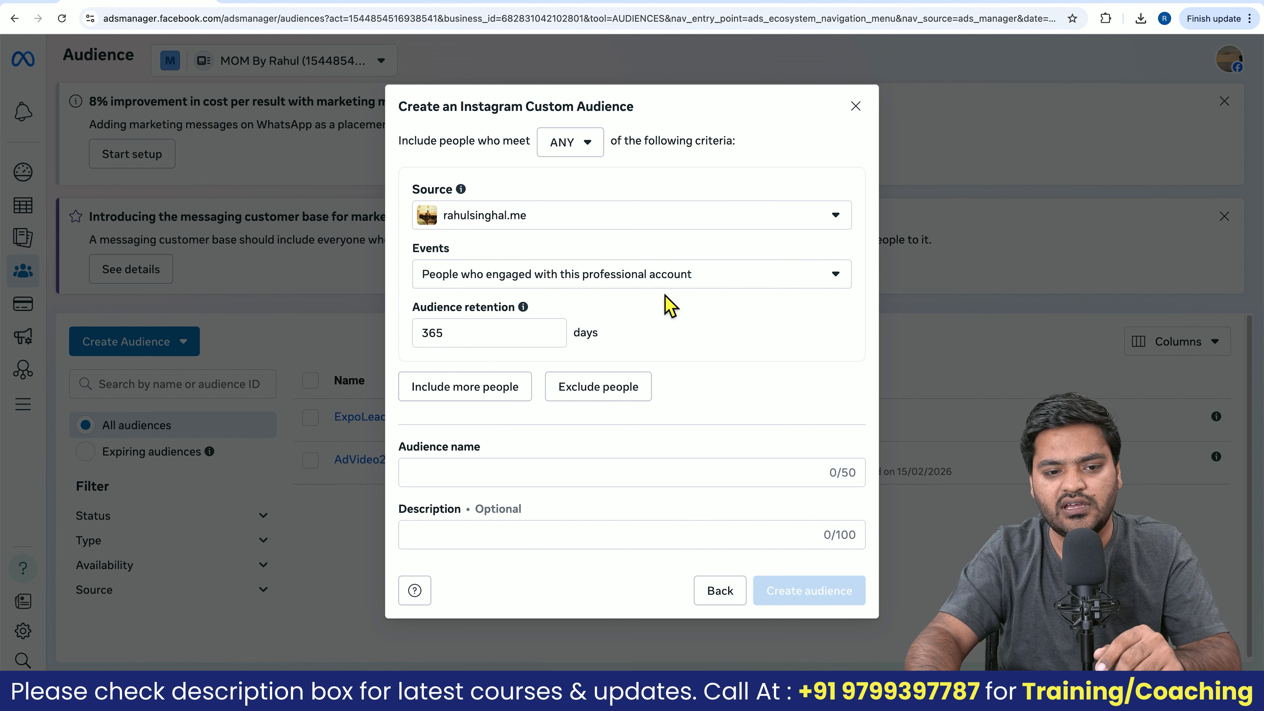
Review the Instagram event options available for inclusion and the explanation of audience retention
left_click(654, 283)
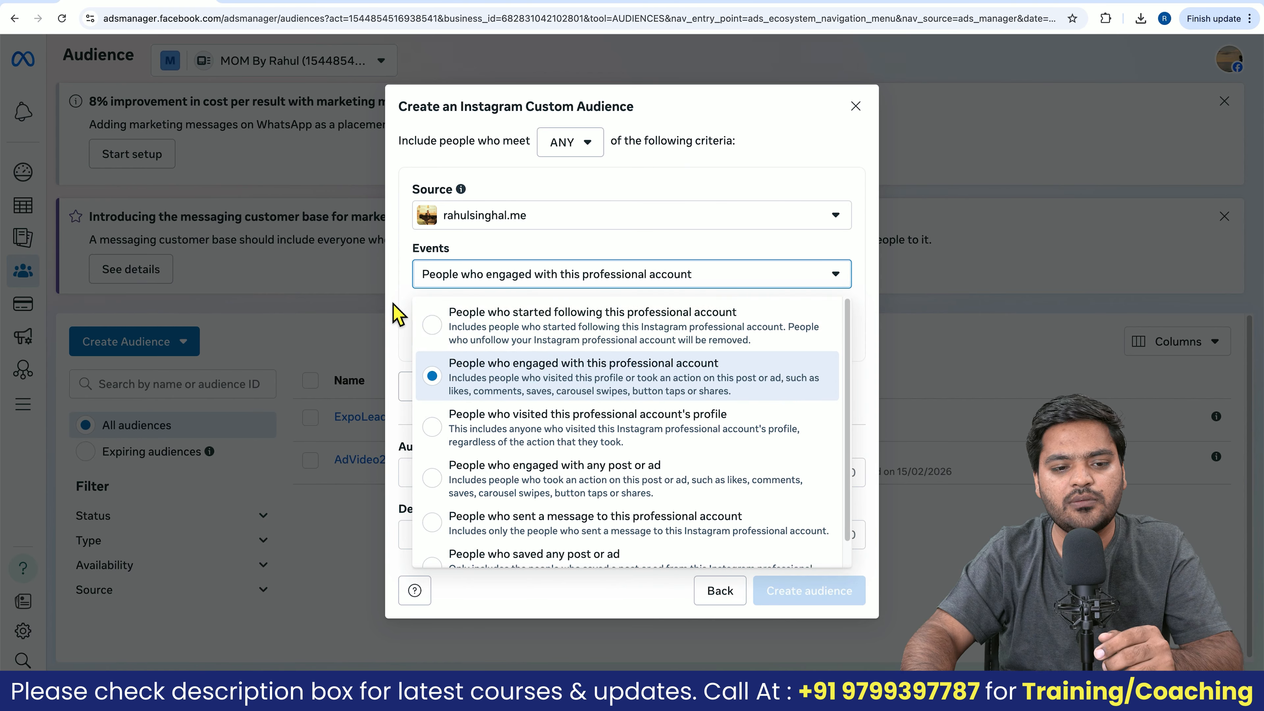
left_click(396, 314)
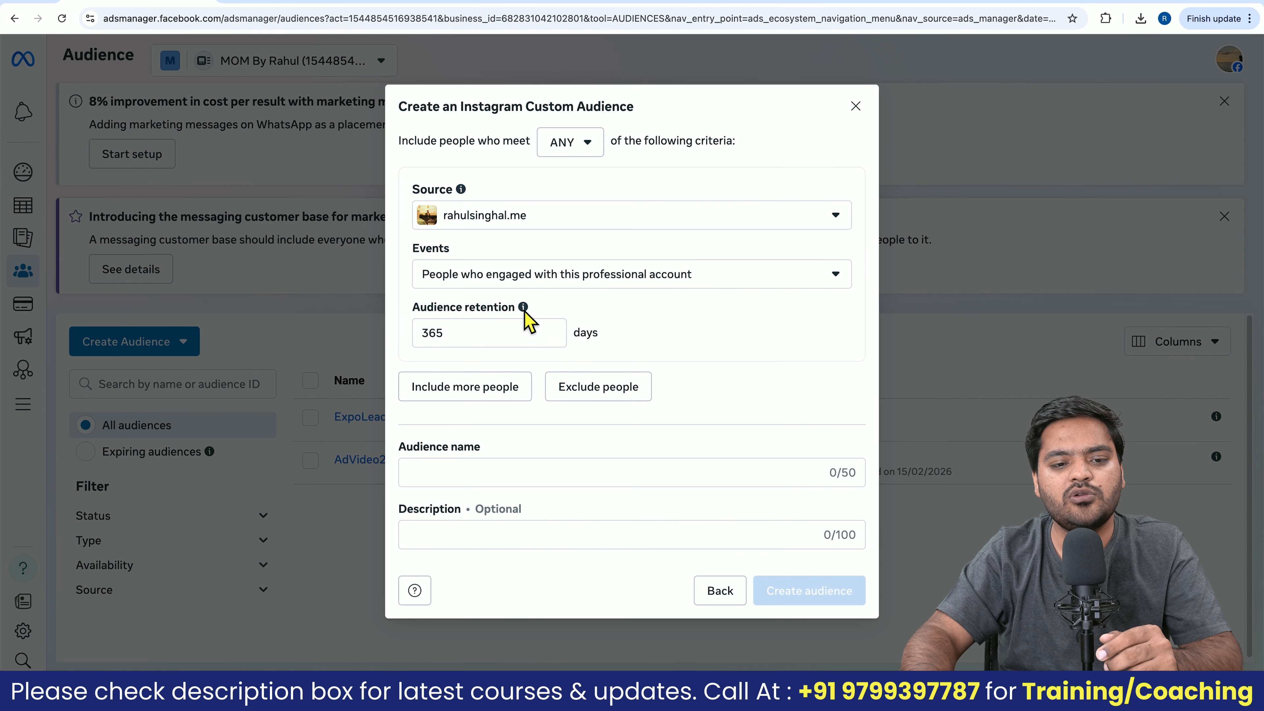
mouse_move(524, 309)
left_click_drag(613, 448, 669, 461)
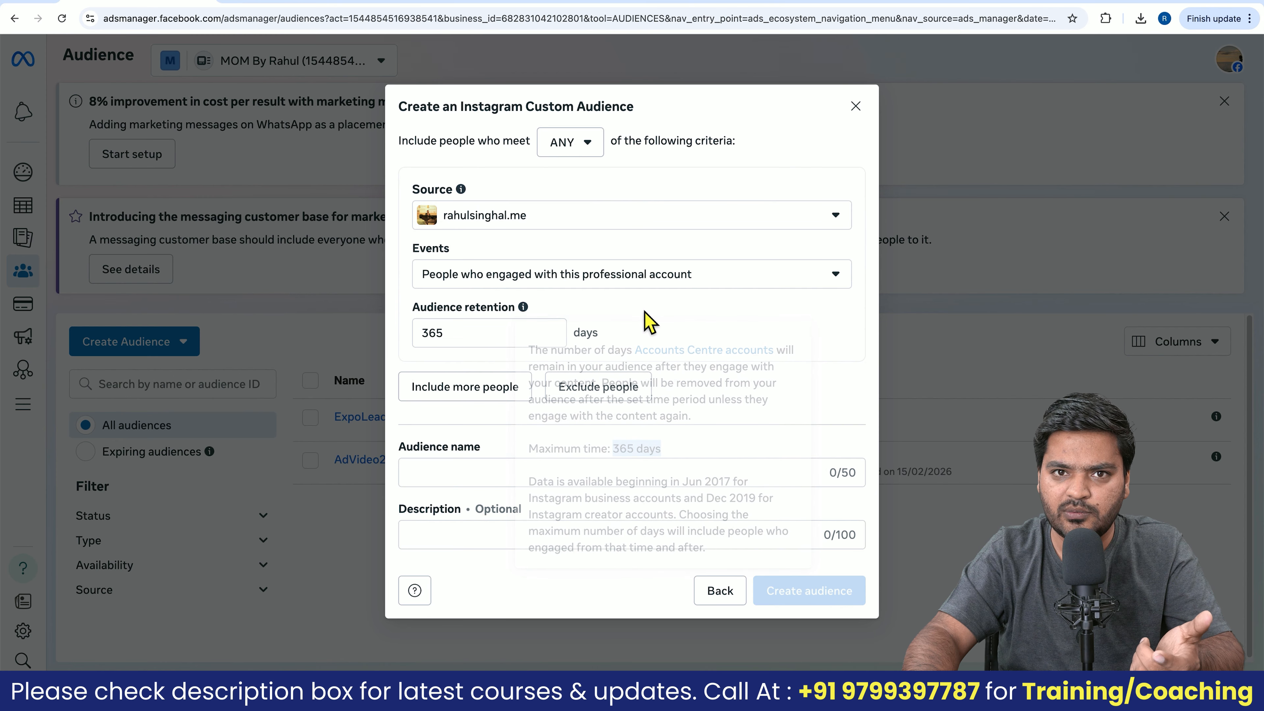
left_click(643, 283)
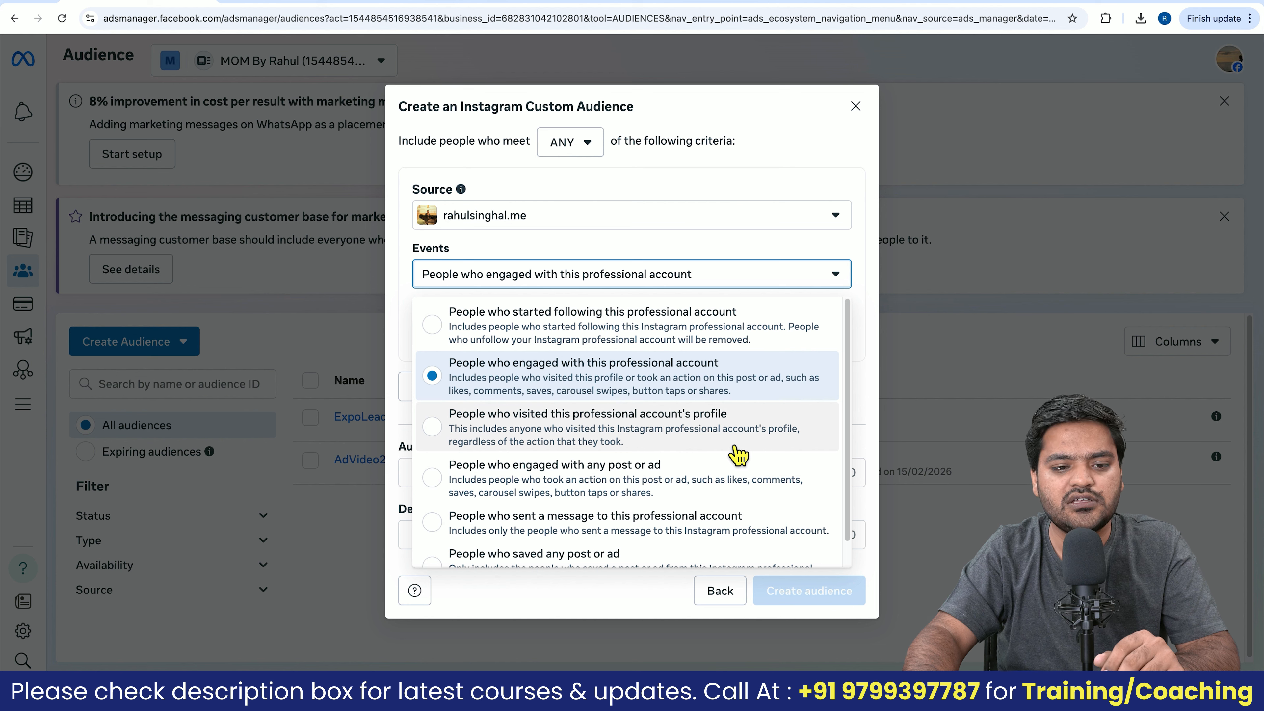
scroll(734, 447, "down", 1)
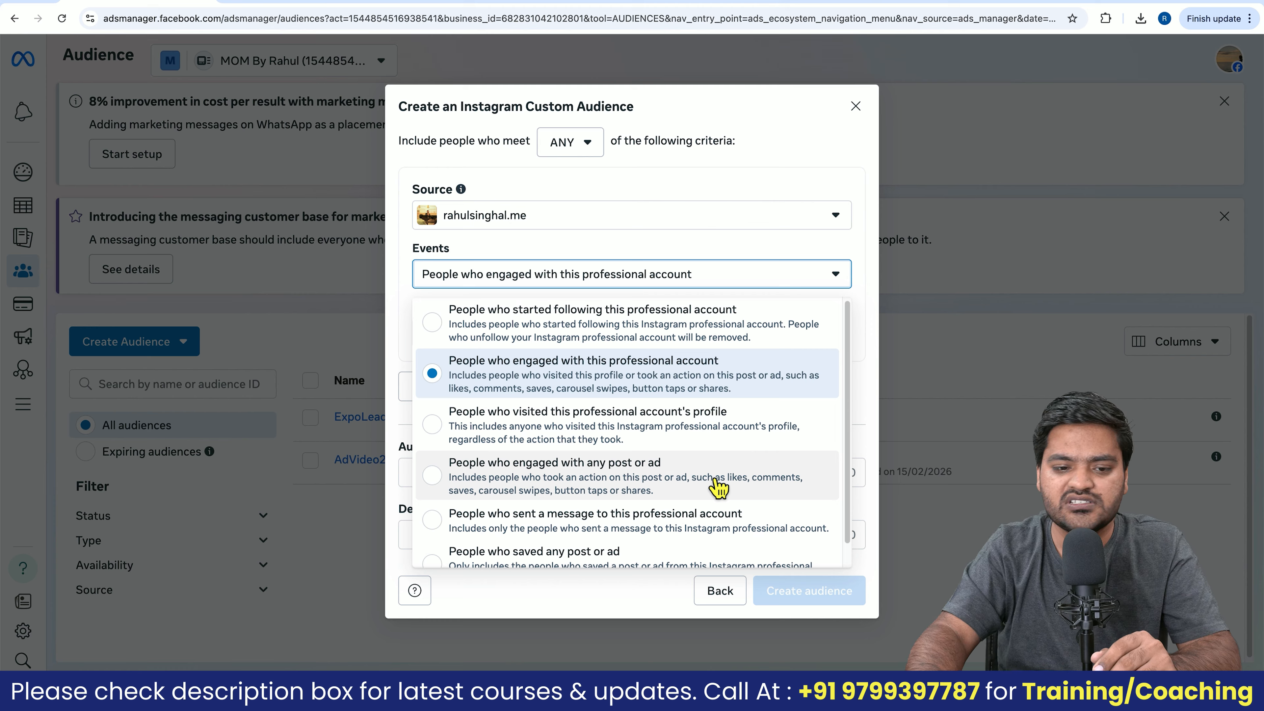
scroll(718, 488, "down", 1)
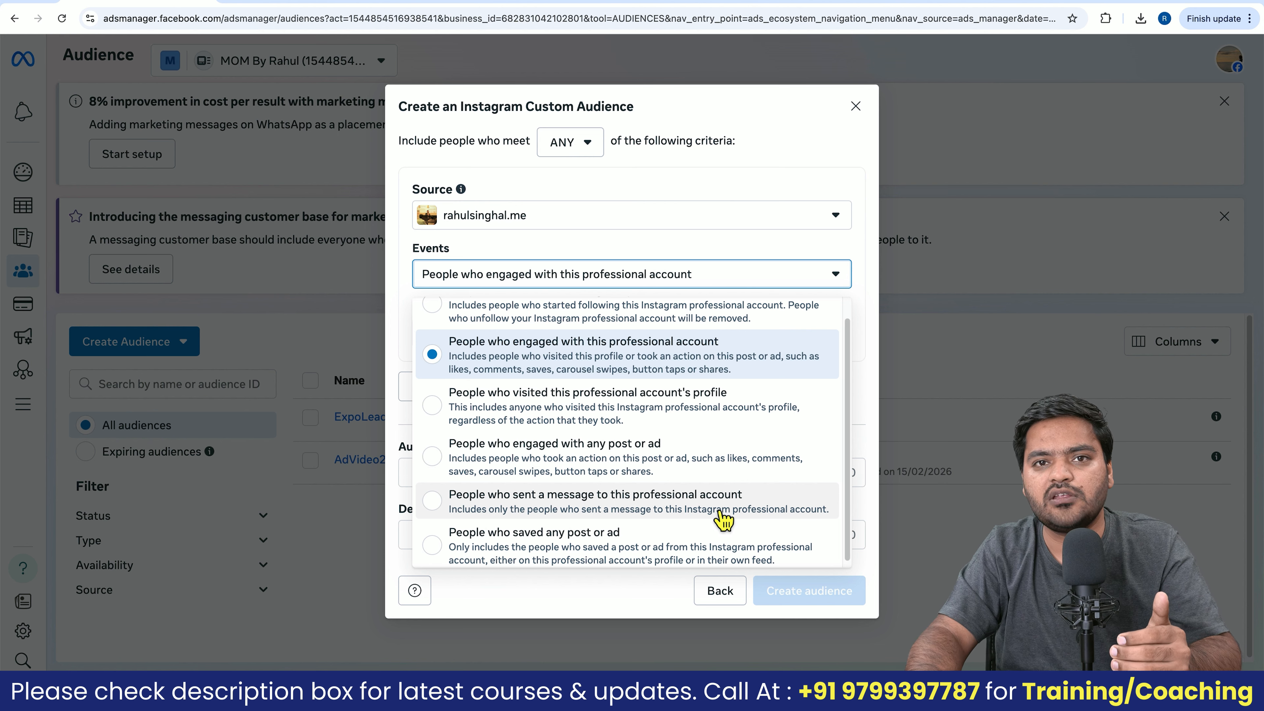
scroll(722, 521, "down", 1)
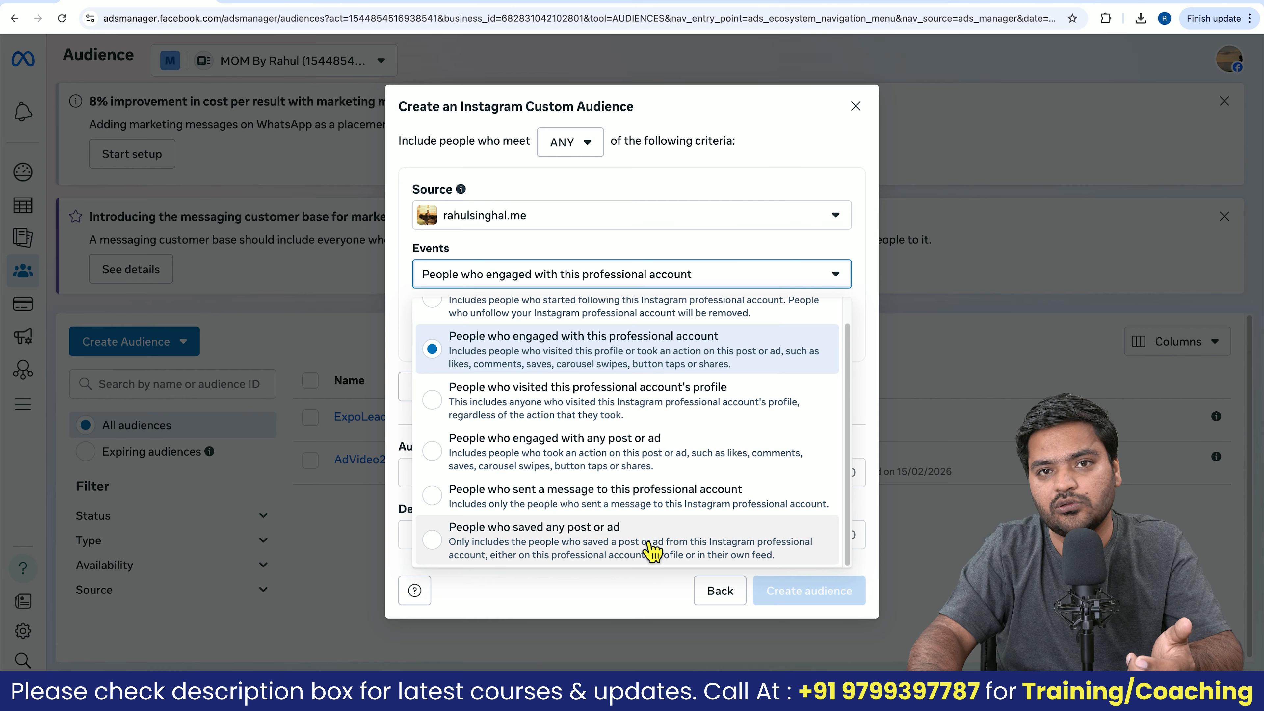
left_click(401, 308)
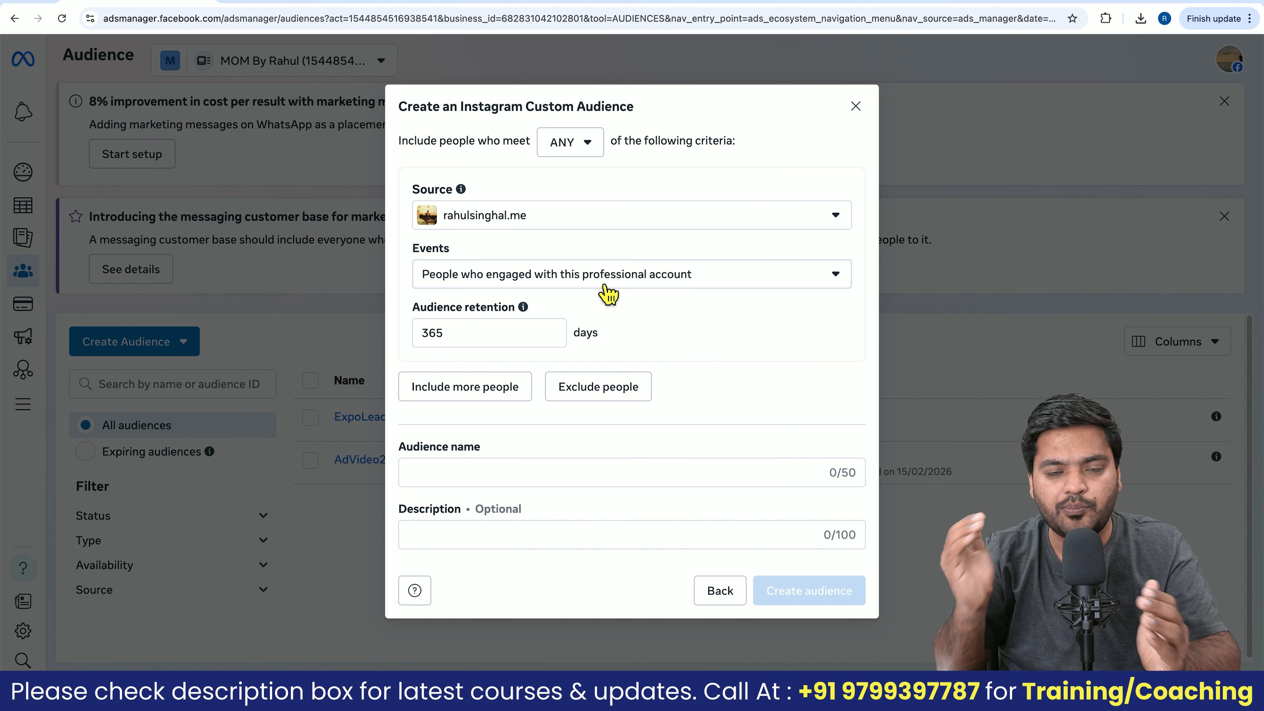
Set the included event to "People who started following this professional account"
left_click(604, 283)
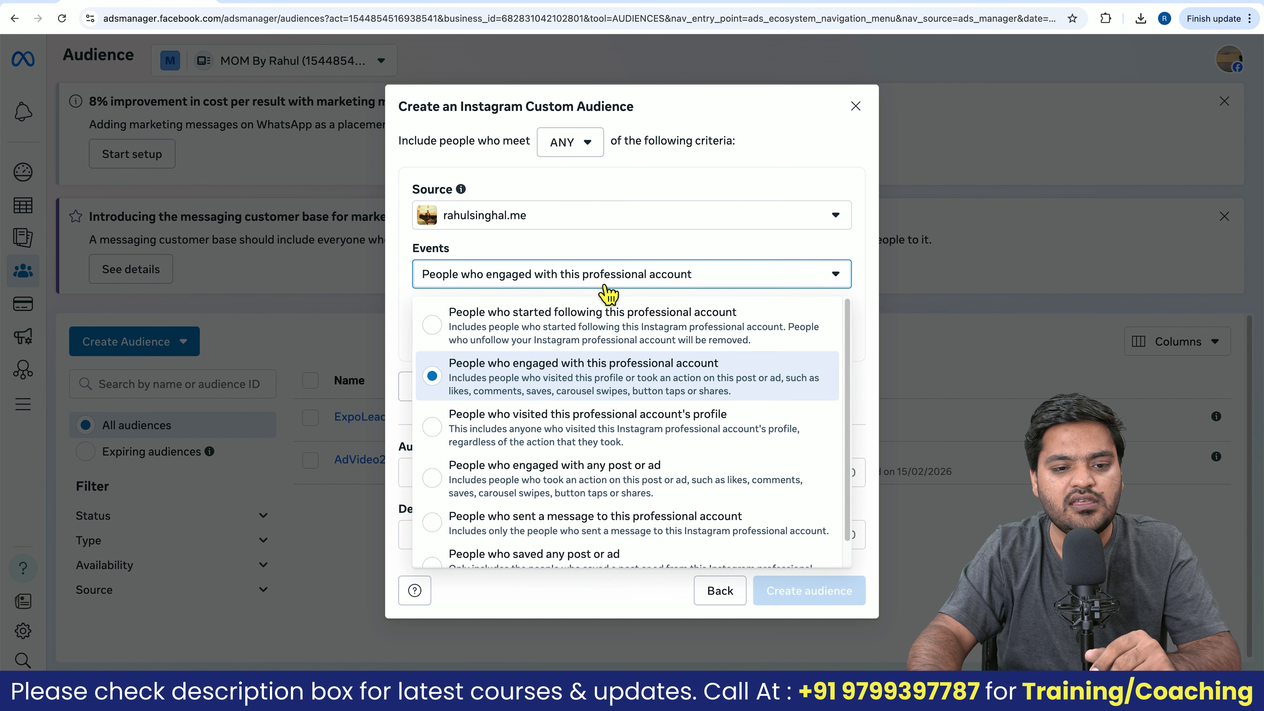
left_click(650, 329)
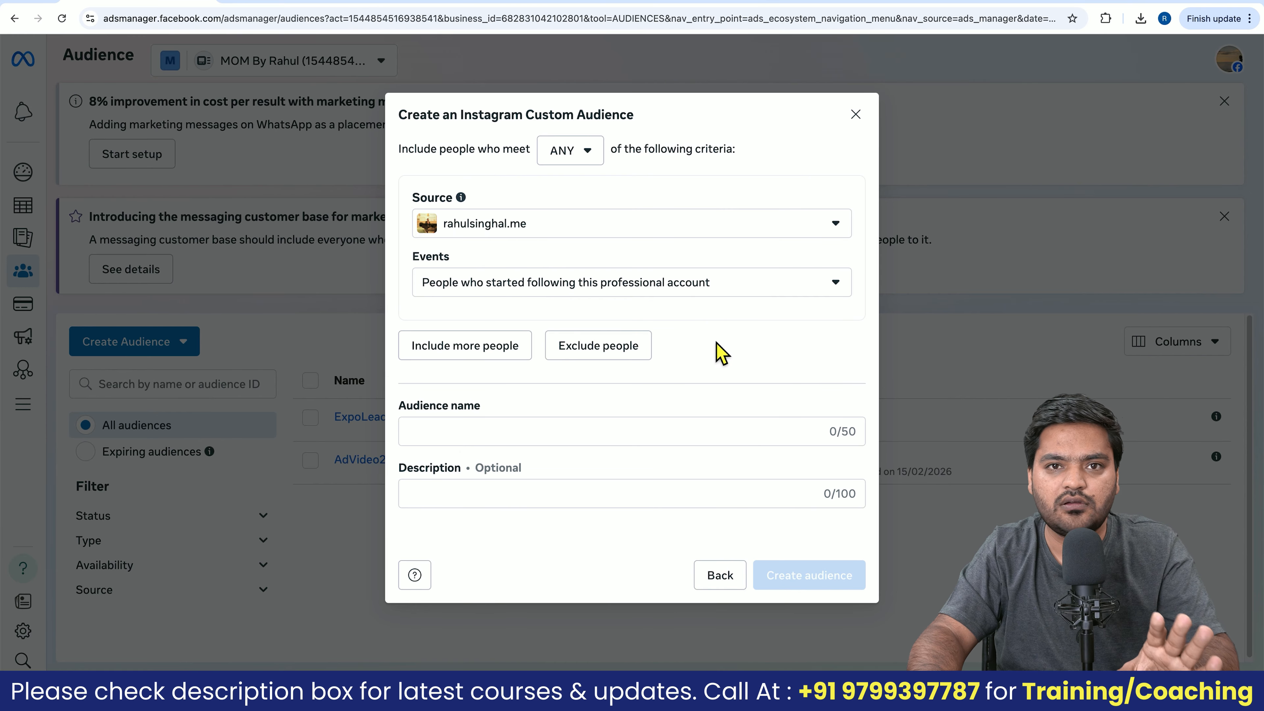
Add an exclusion rule with the event "People who visited this professional account's profile"
left_click(573, 353)
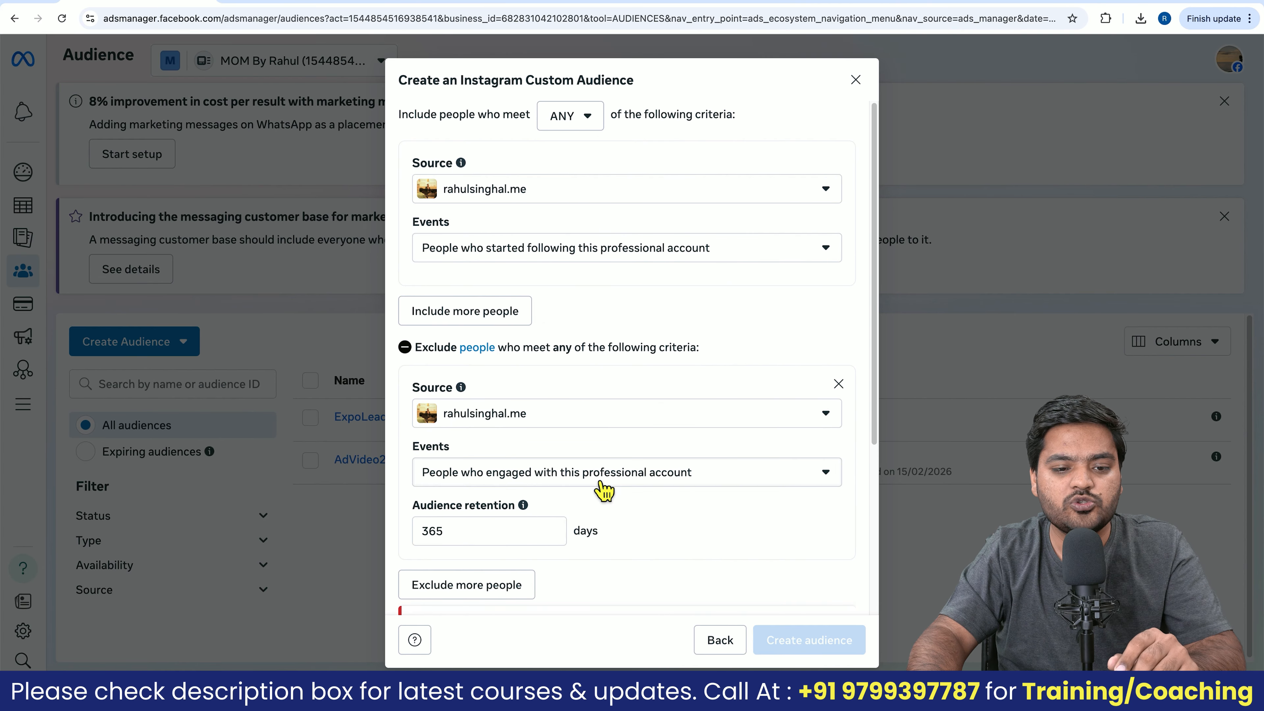
left_click(701, 482)
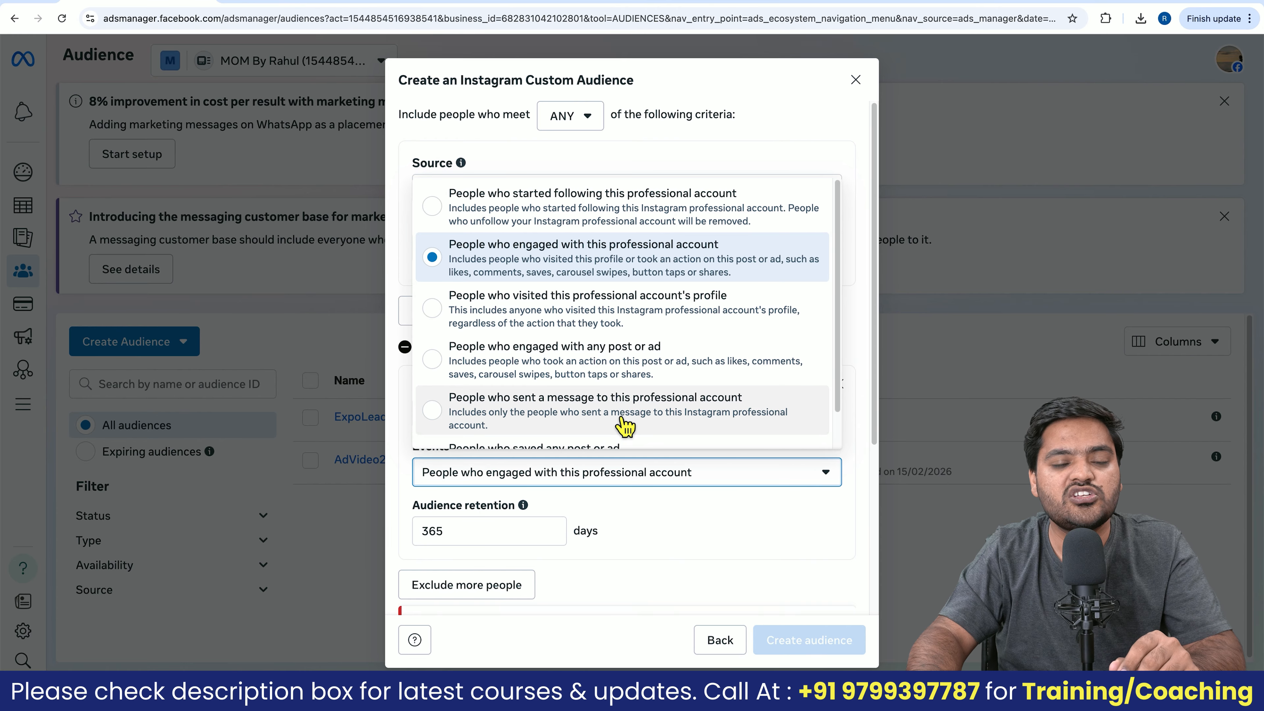
scroll(626, 424, "down", 1)
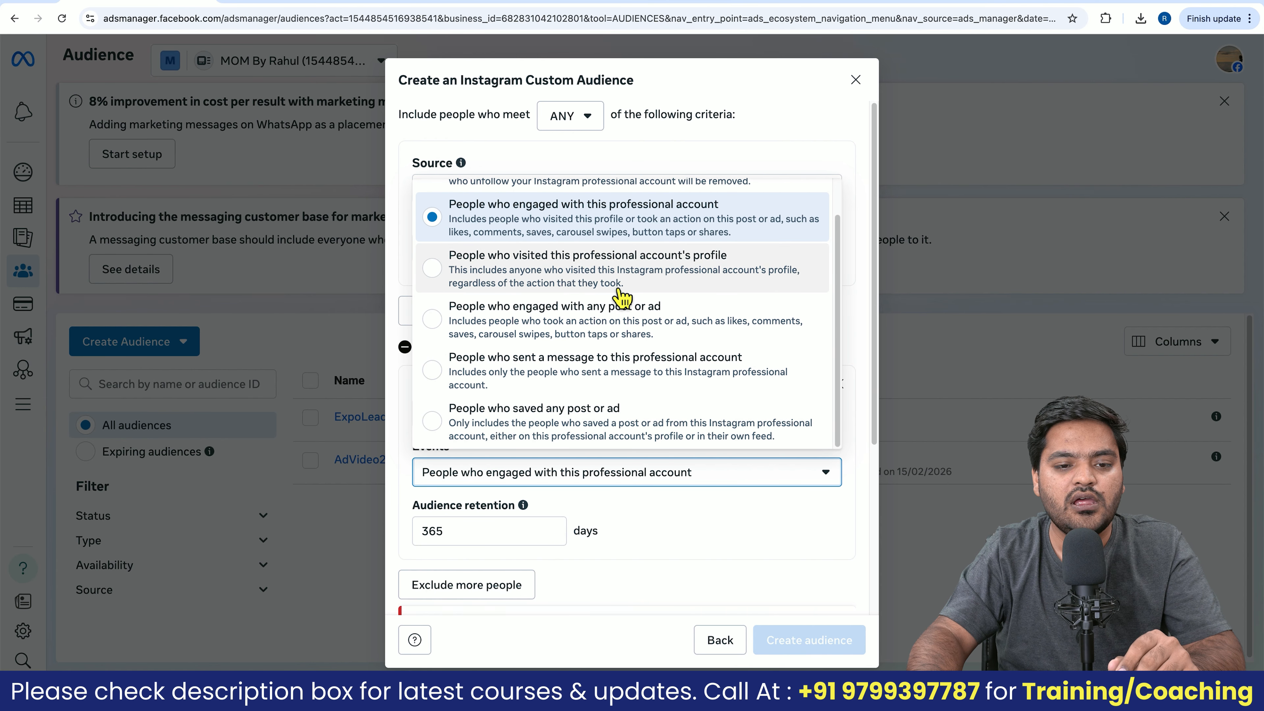
left_click(653, 279)
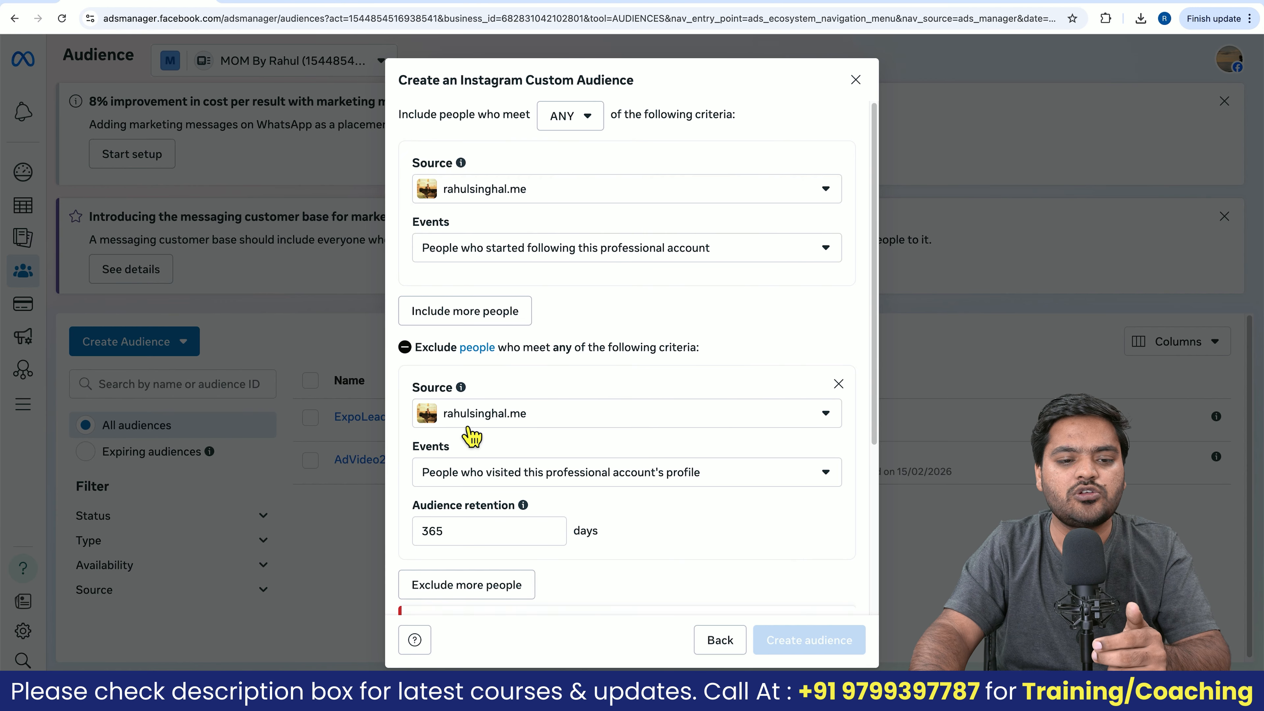
Read the notice below the exclusion rule about combining the chosen included and excluded events
scroll(635, 394, "down", 5)
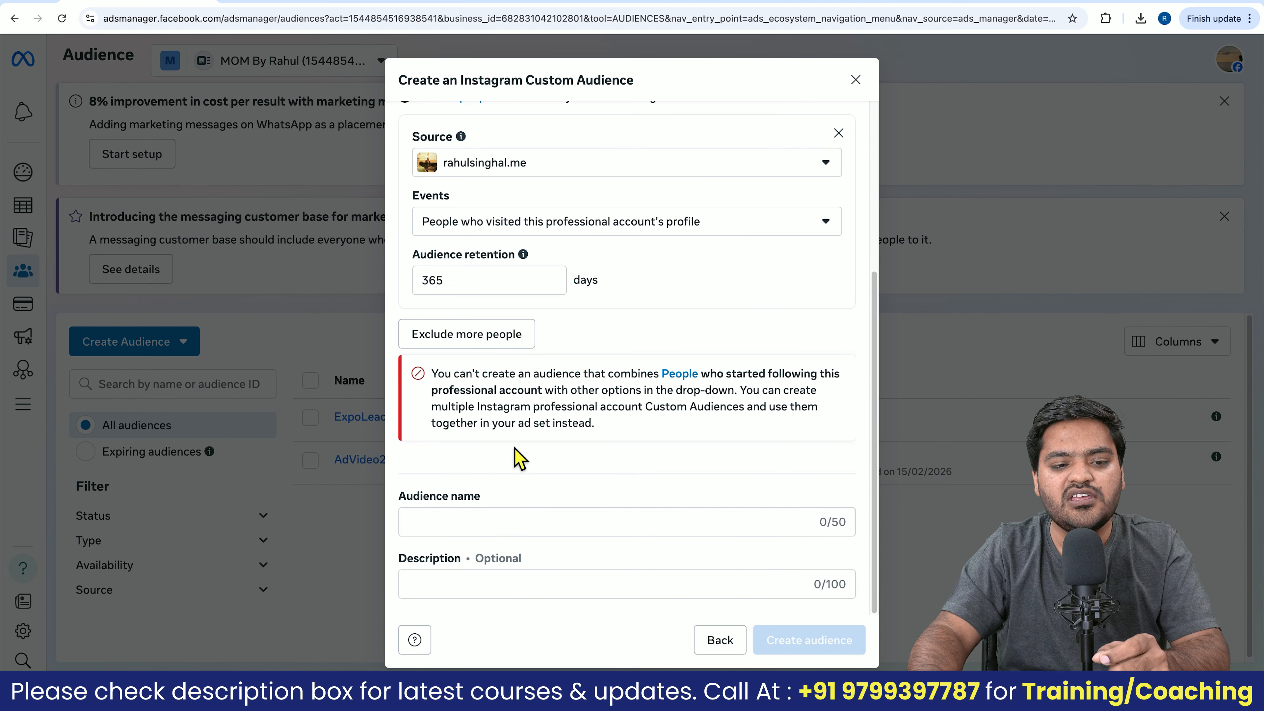
left_click(433, 381)
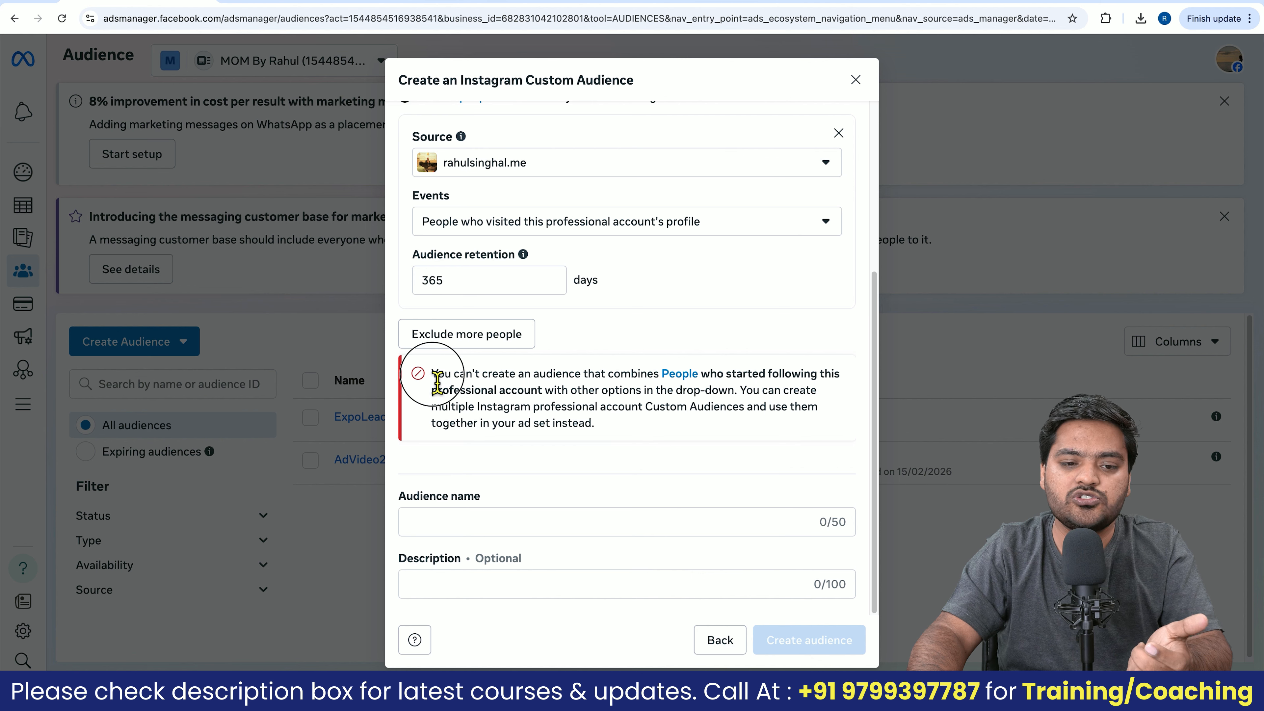
left_click_drag(436, 382, 502, 397)
left_click(502, 397)
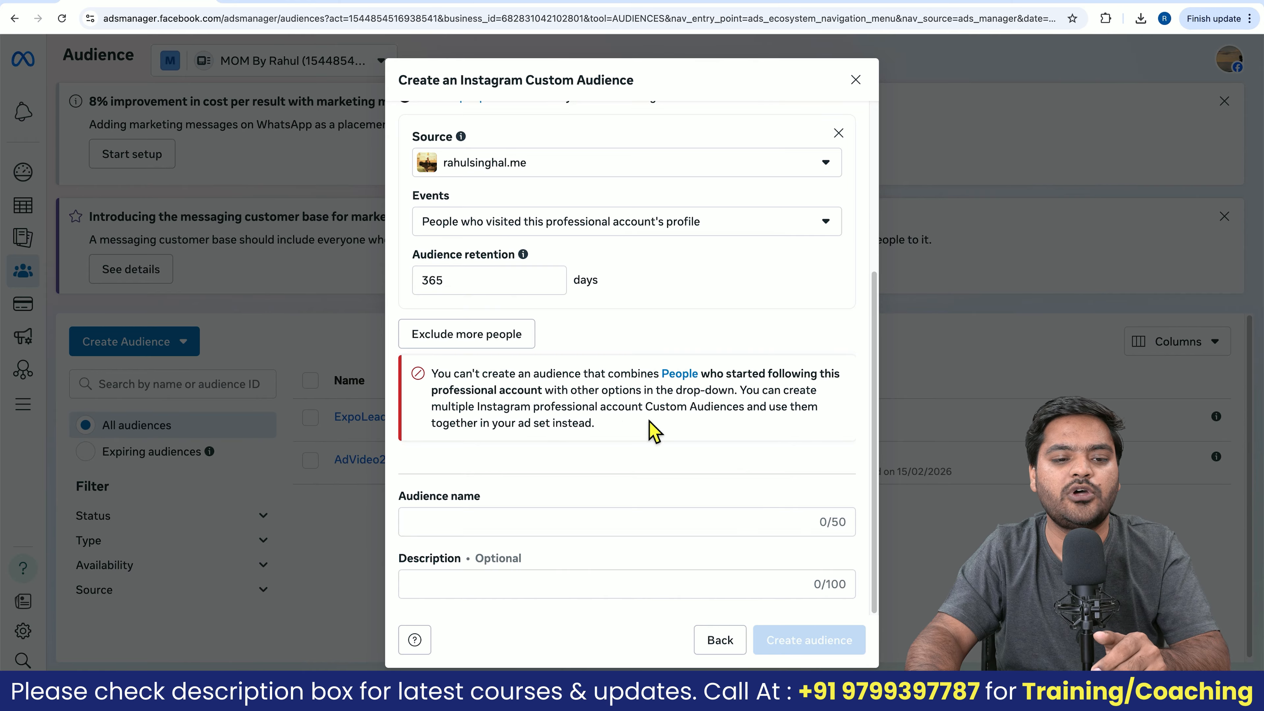
left_click_drag(481, 408, 714, 429)
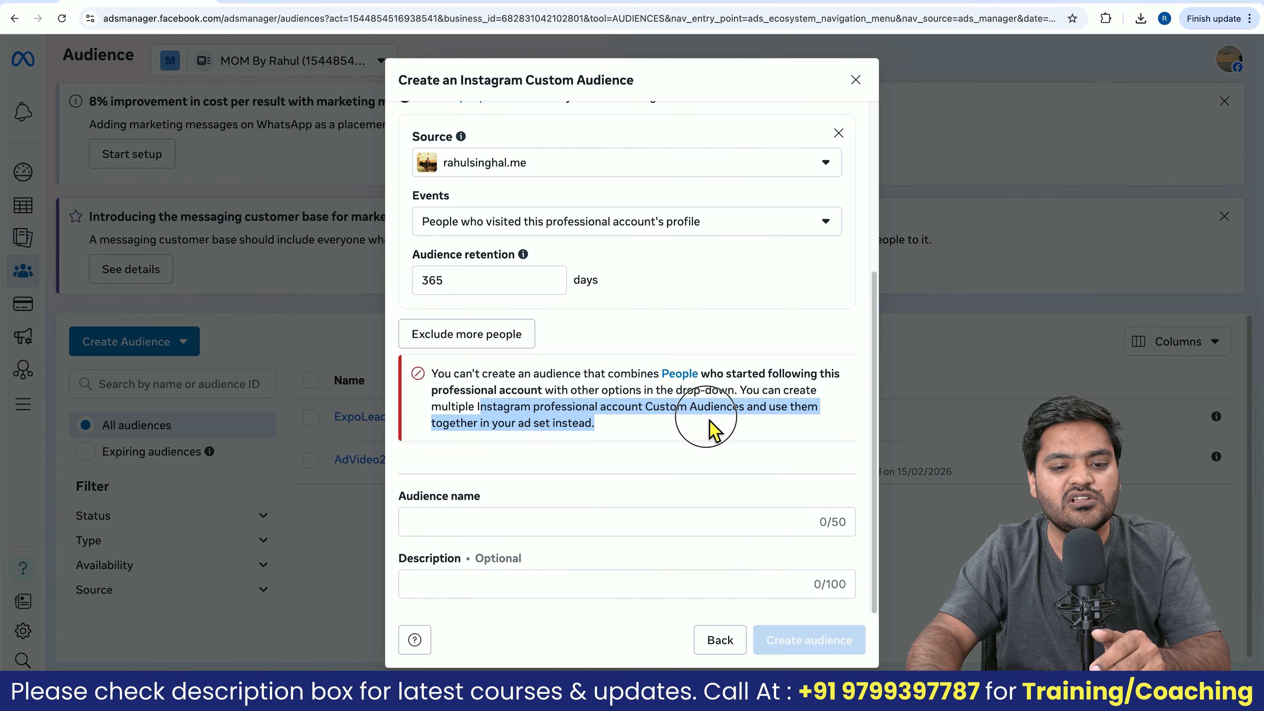
left_click(716, 429)
left_click_drag(597, 425, 510, 407)
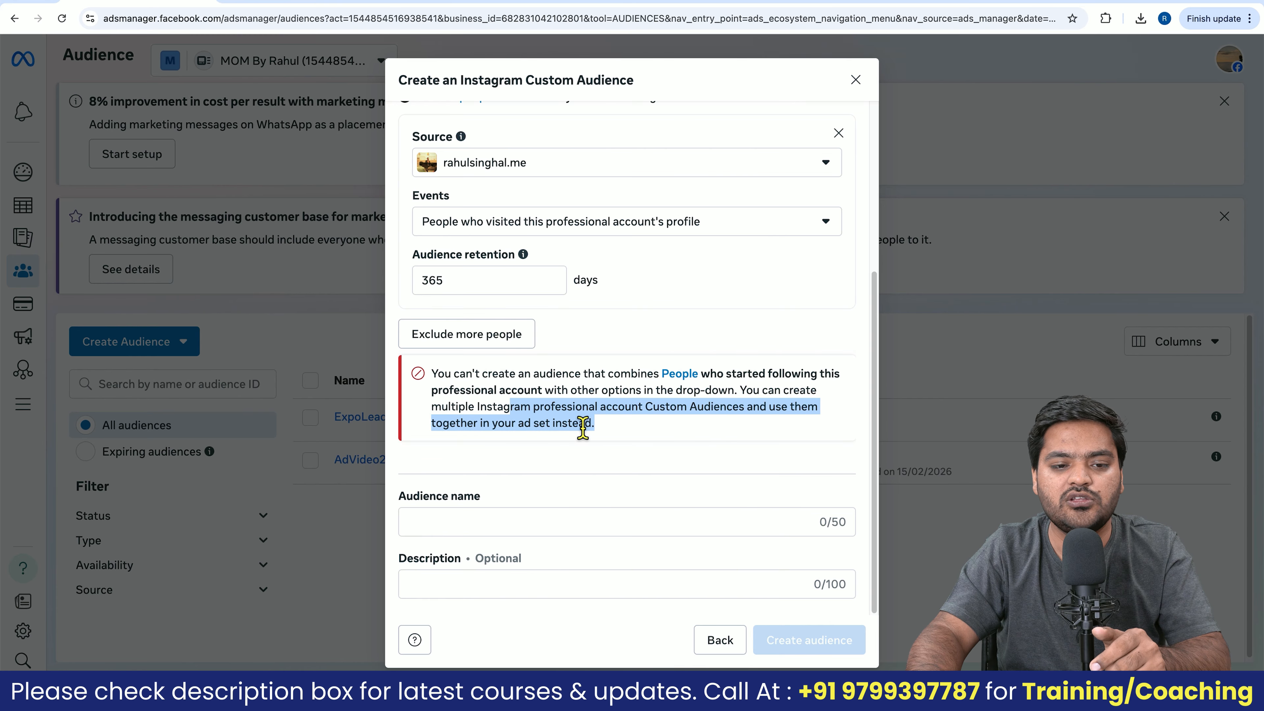
Change the included event to "People who visited this professional account's profile"
scroll(648, 293, "up", 5)
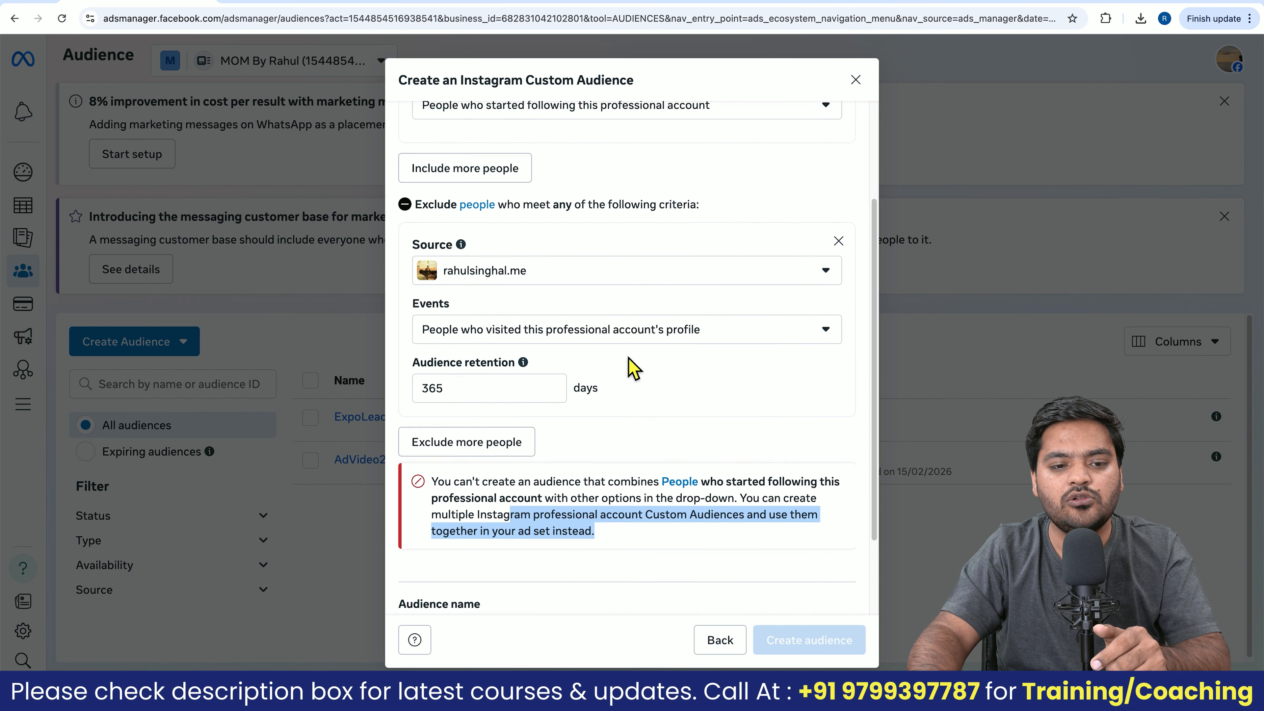
left_click(602, 251)
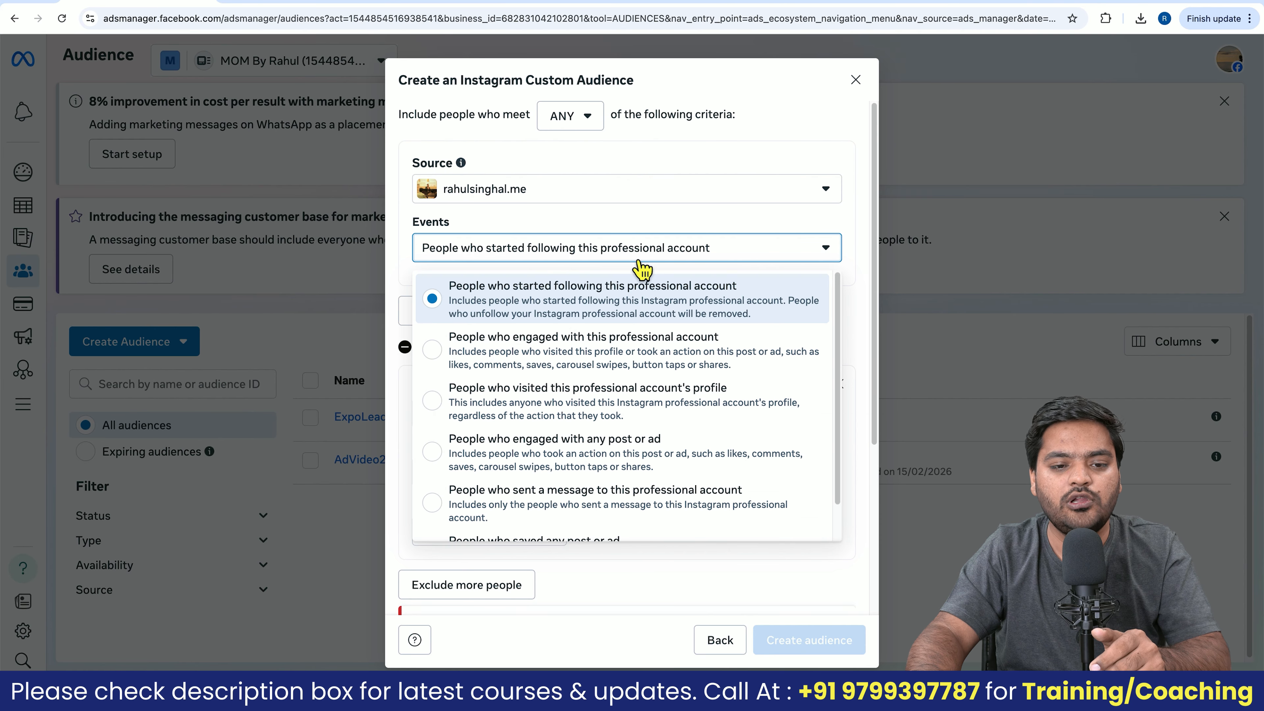
left_click(573, 410)
Name the audience Instagram_Audience and create it, finishing the creation dialog
scroll(678, 366, "down", 5)
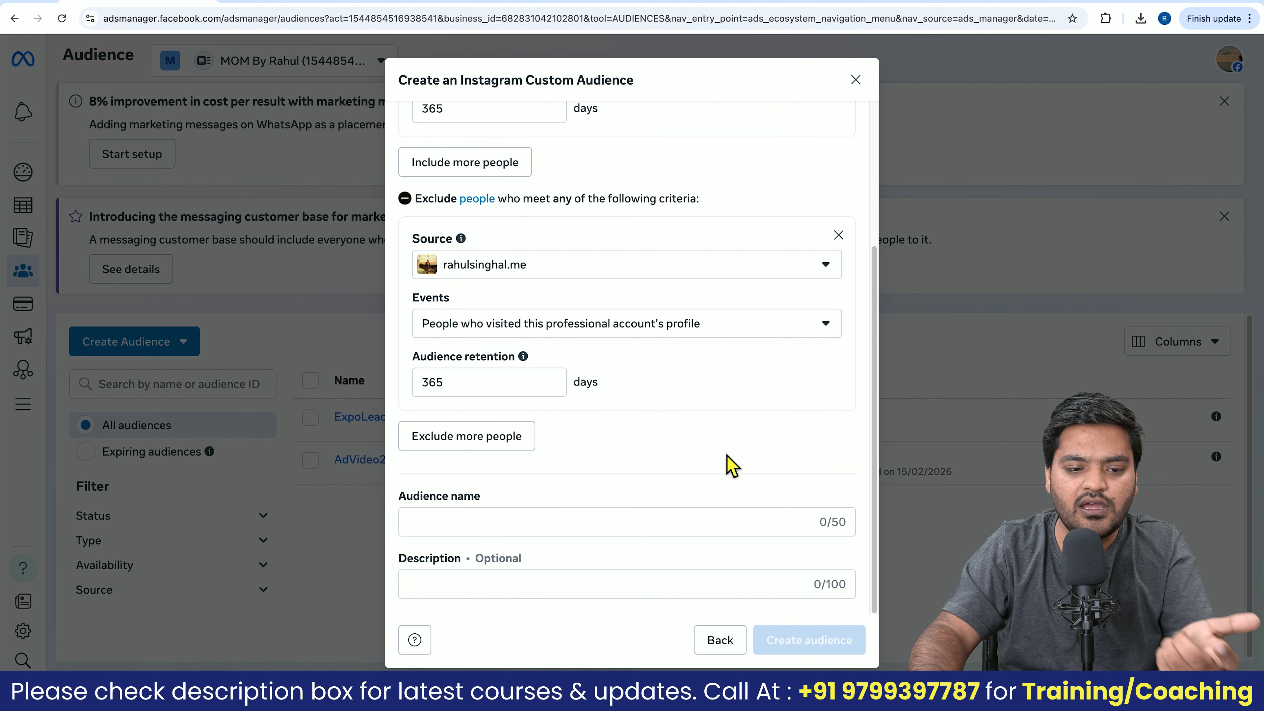
left_click(548, 528)
type("I")
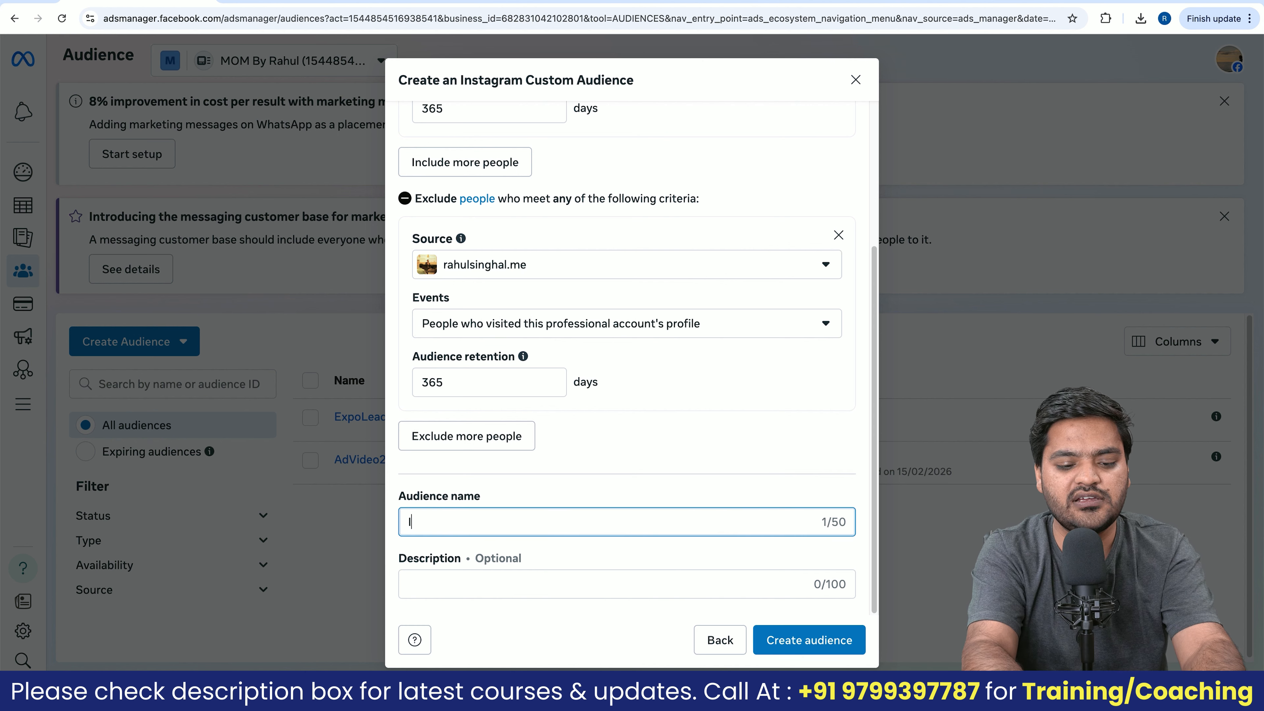
type("nstagram")
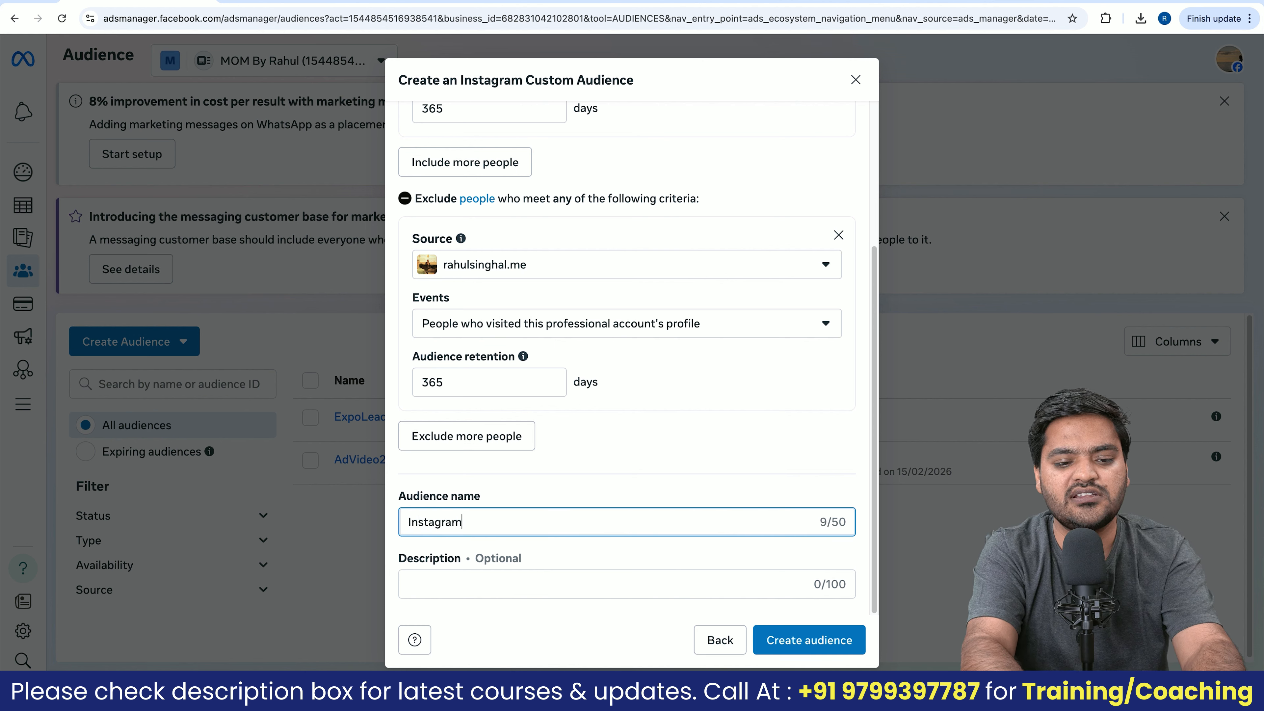
key("BackSpace")
type("_")
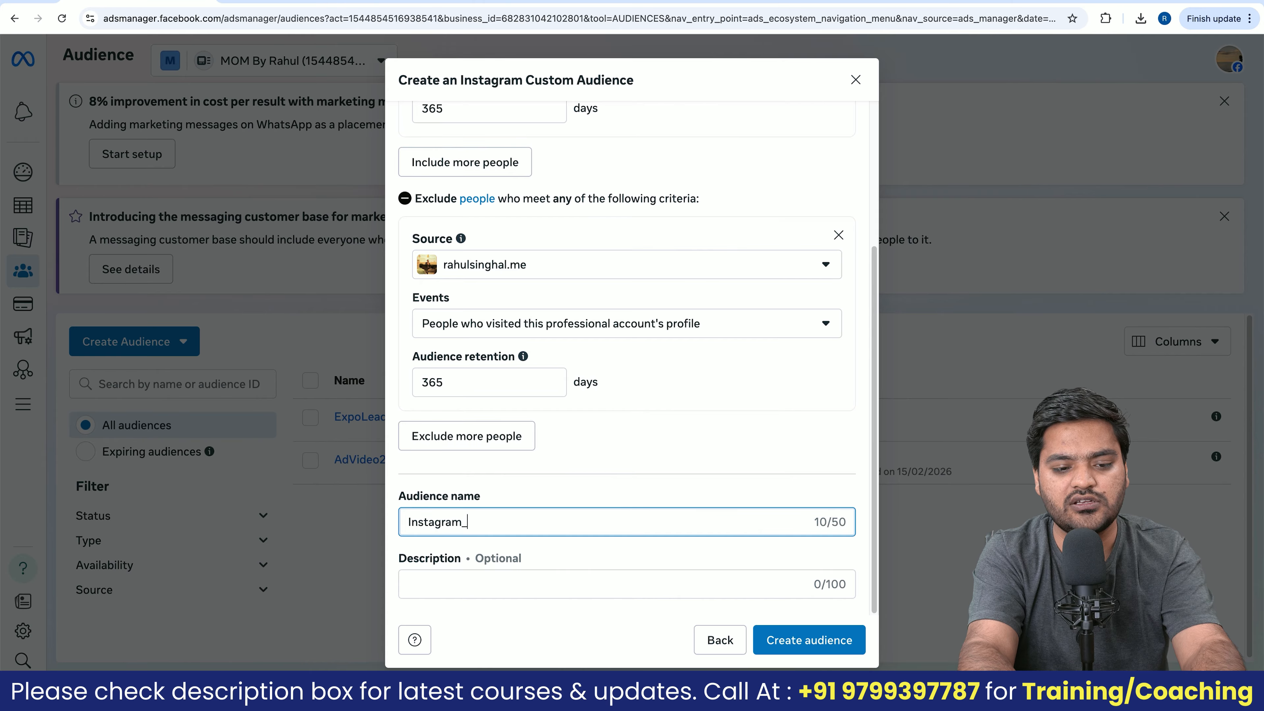
type("Audience")
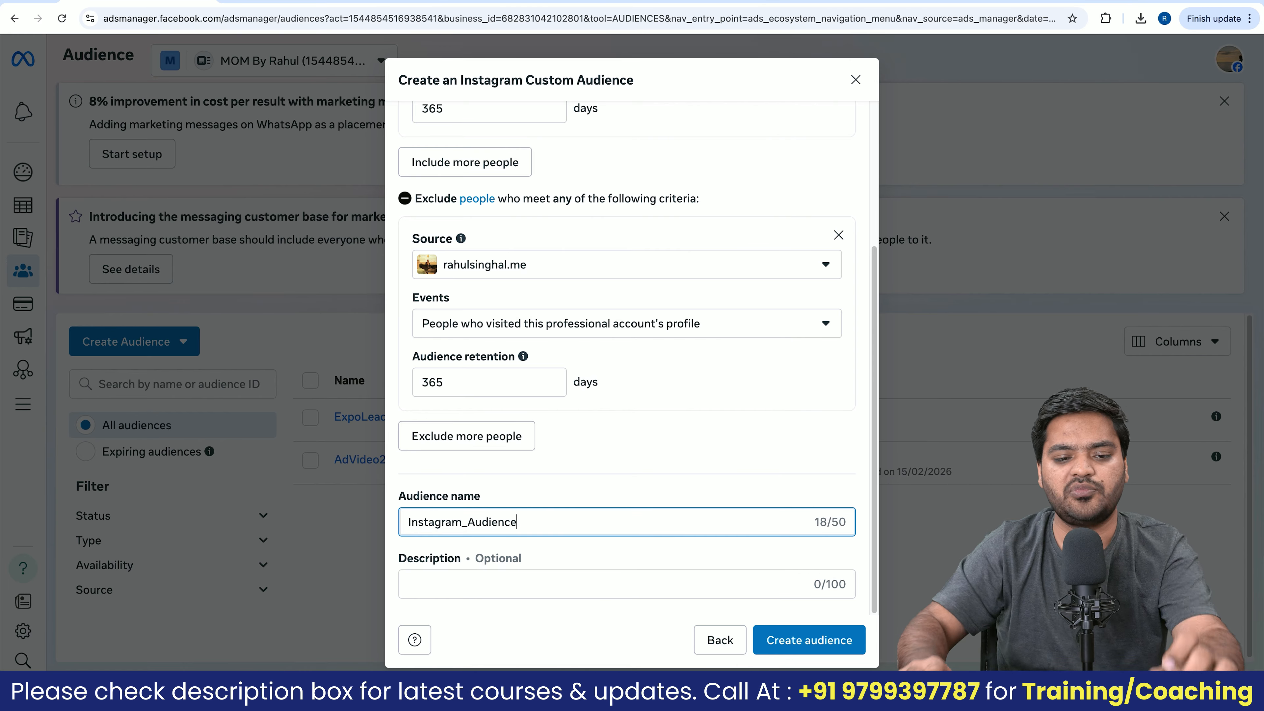
left_click(773, 646)
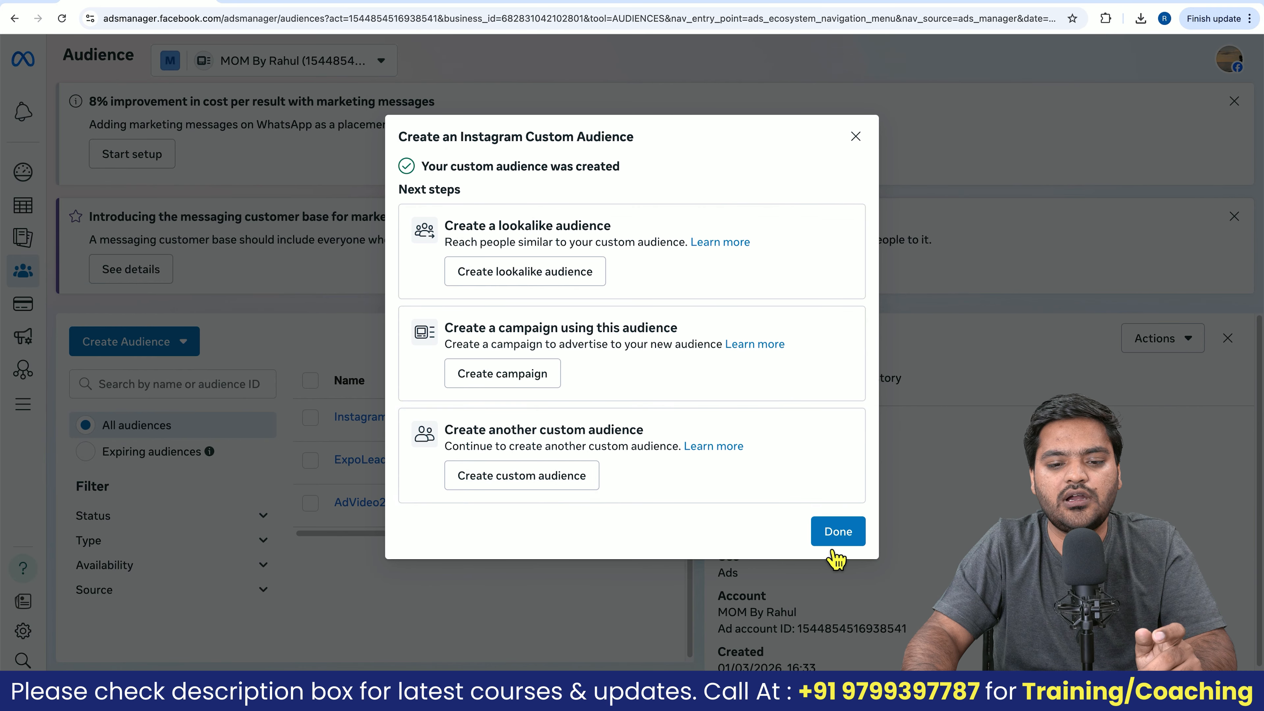
left_click(829, 543)
Check the availability status of Instagram_Audience against the other audiences and close its details
mouse_move(400, 423)
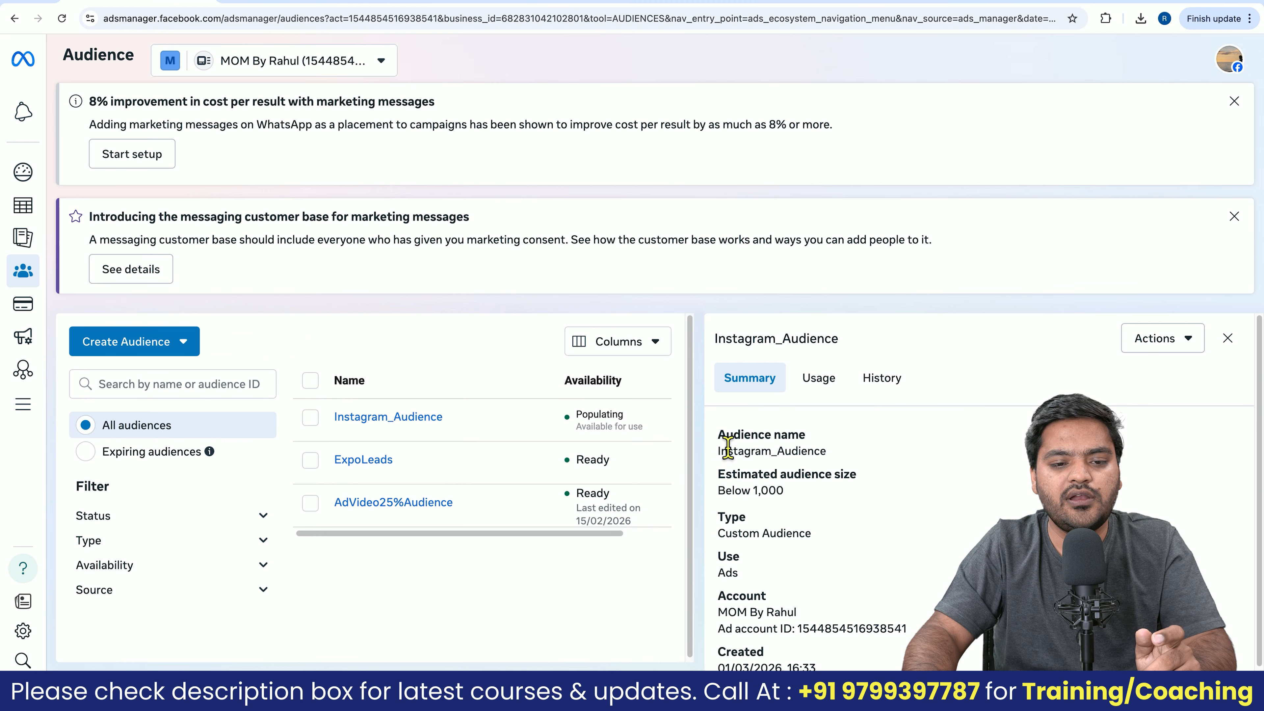
left_click_drag(576, 415, 622, 422)
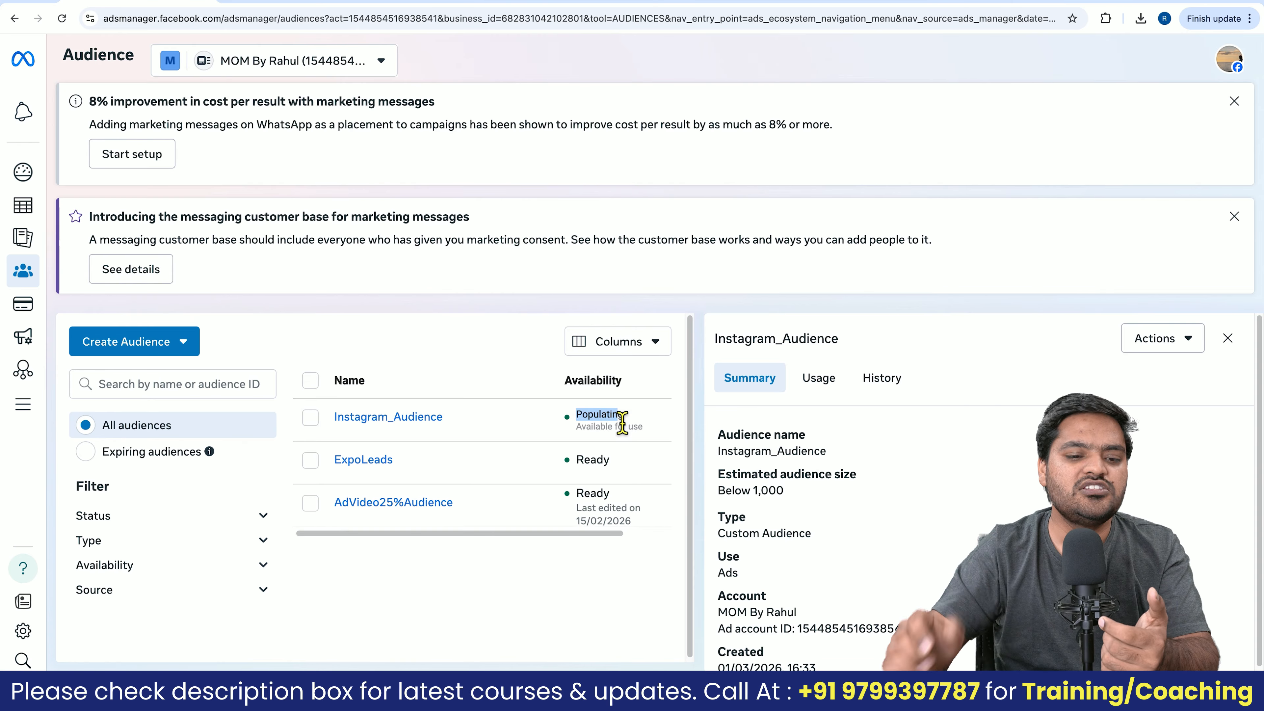
left_click(599, 423)
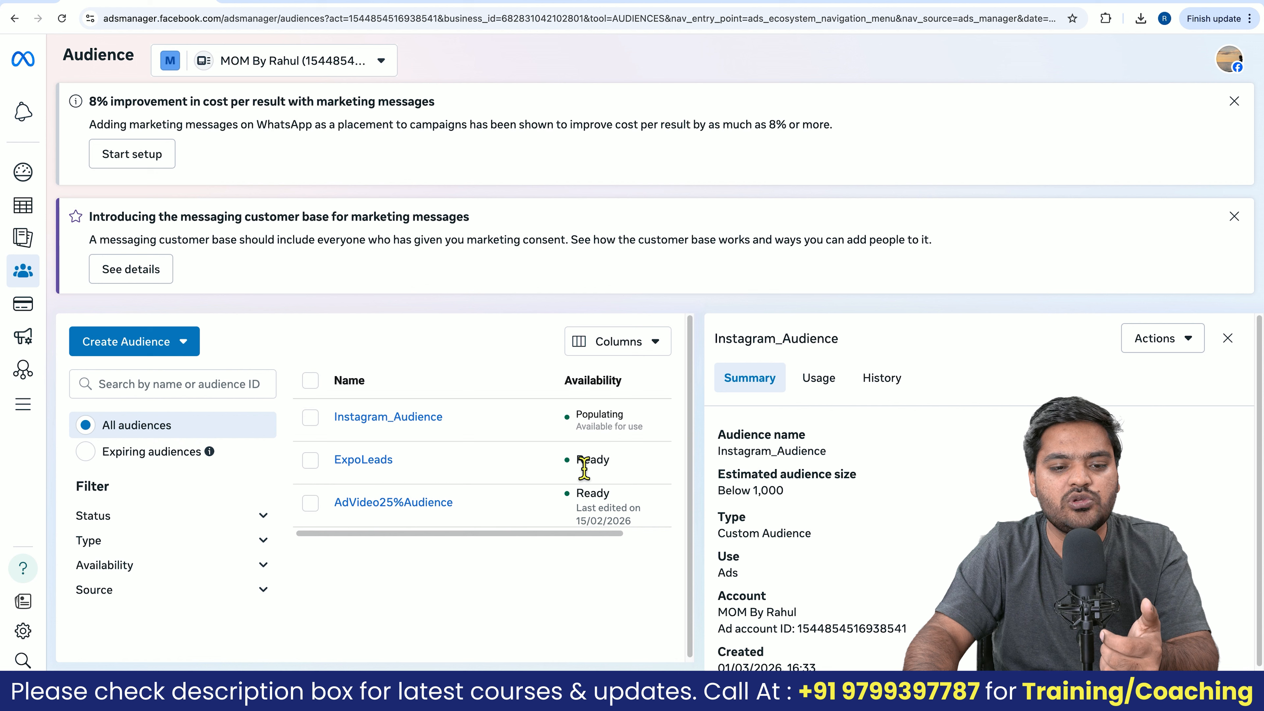
left_click_drag(577, 465, 608, 471)
left_click_drag(576, 425, 654, 441)
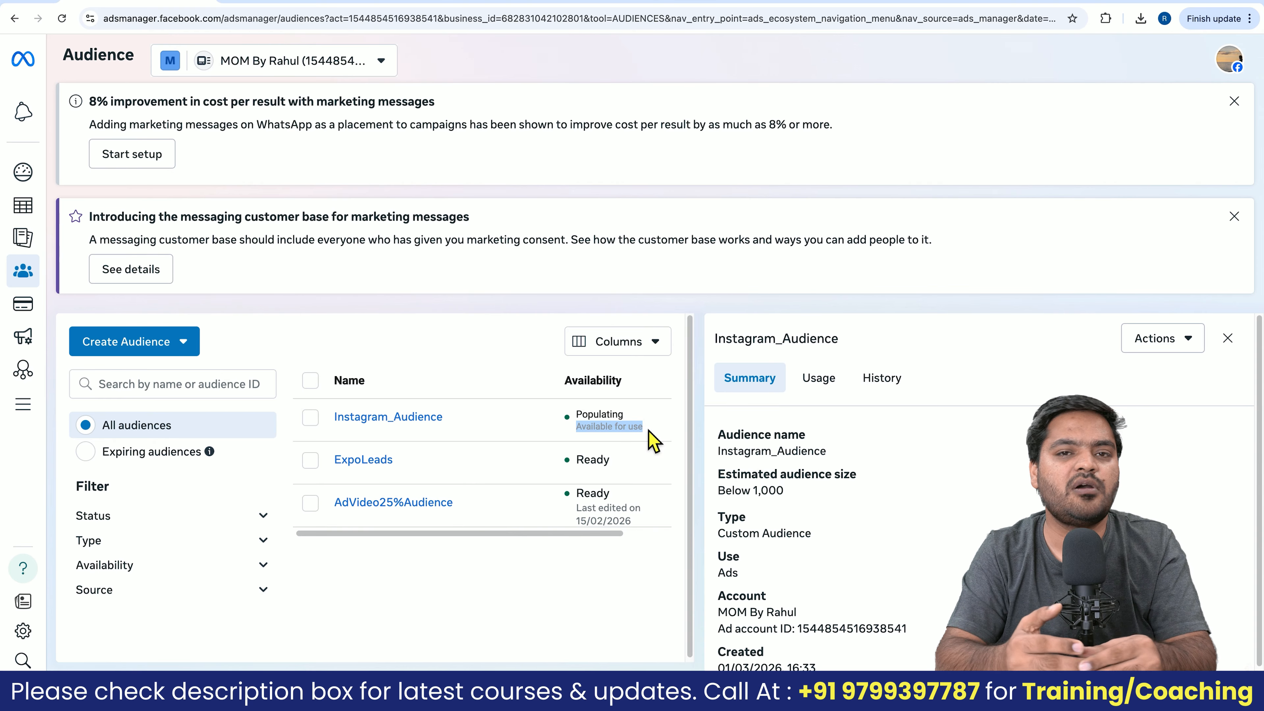
key("Escape")
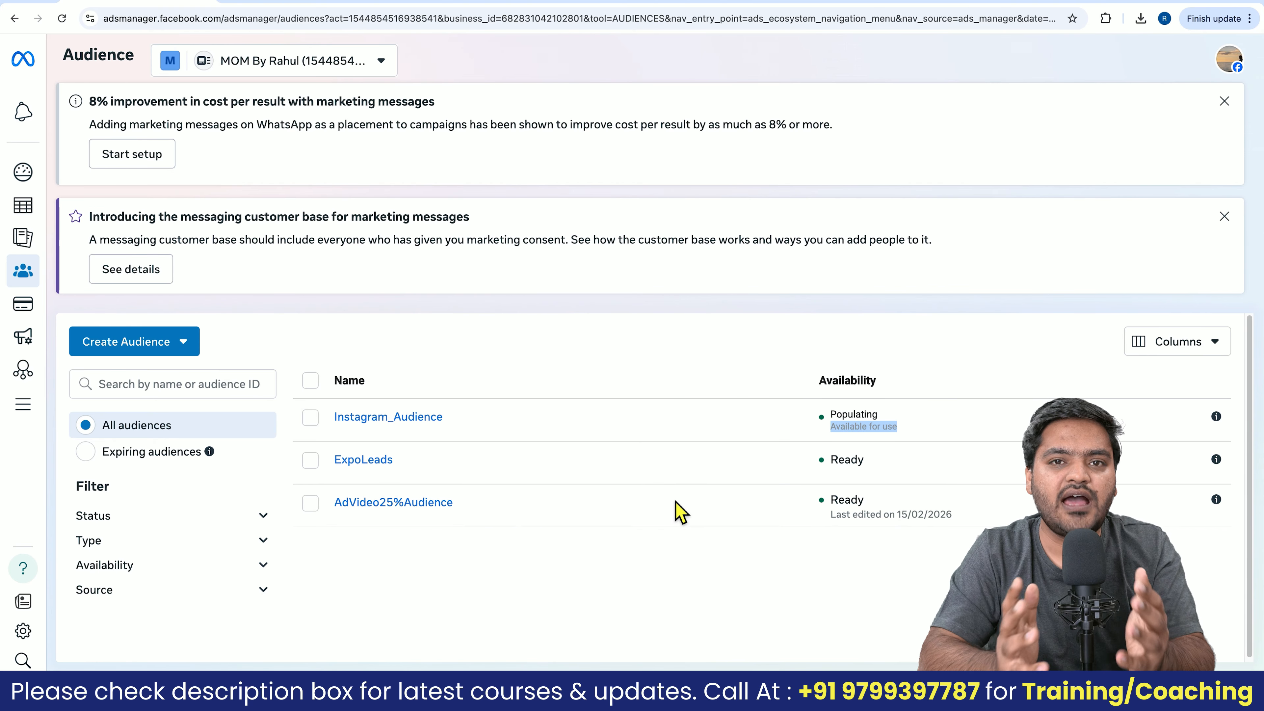